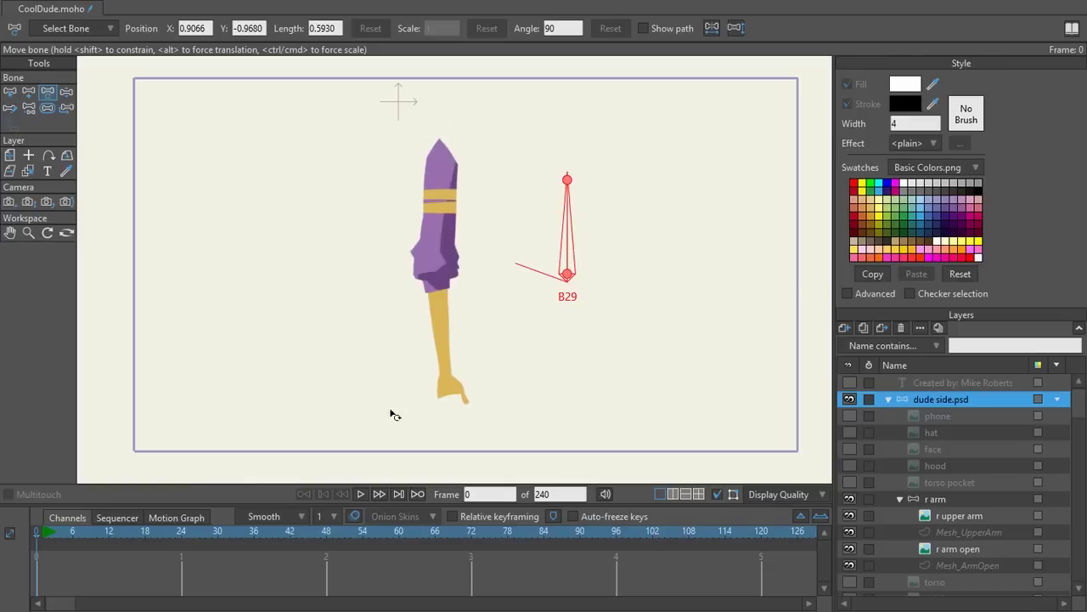
Rotate bone B29 slightly at frame 1 to test how the arm deforms.
key(Right)
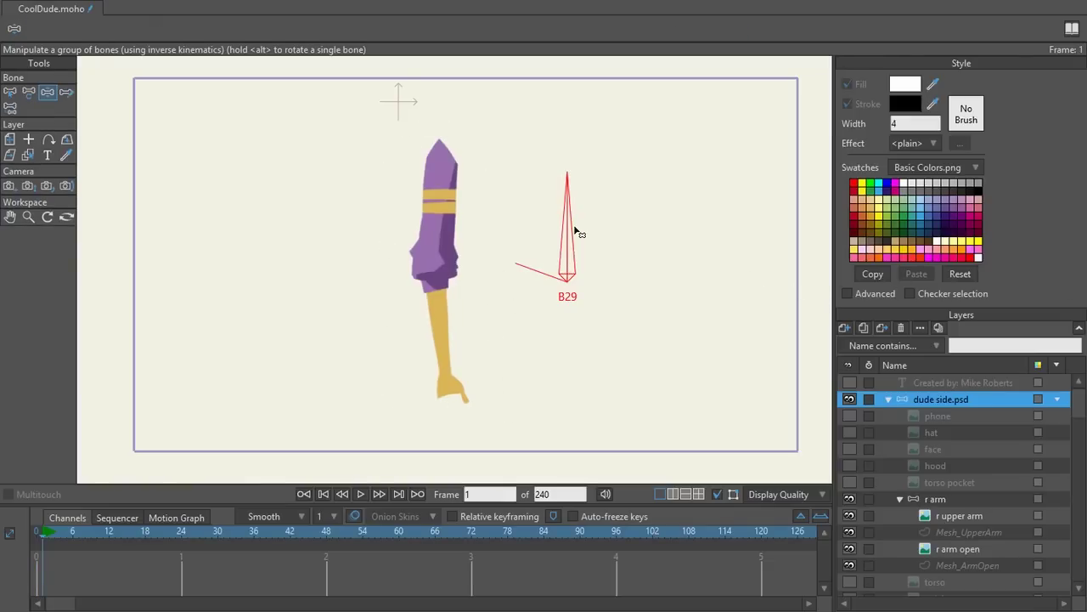
mouse_move(571, 219)
mouse_down()
mouse_move(498, 218)
mouse_move(563, 218)
mouse_move(462, 256)
mouse_move(563, 217)
mouse_up()
scroll(437, 196, up, 2)
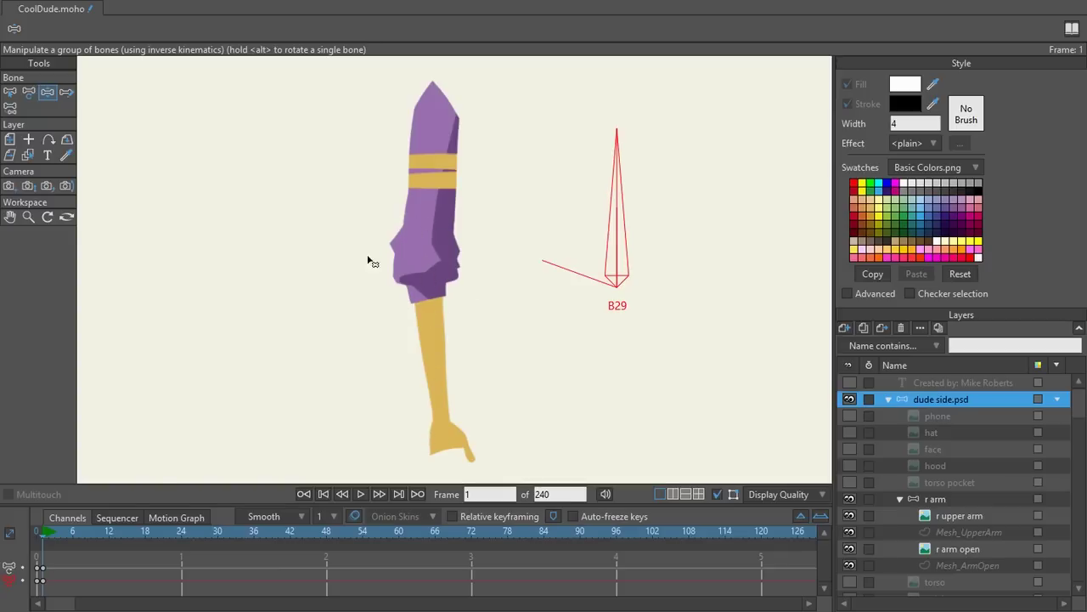
key(ctrl+r)
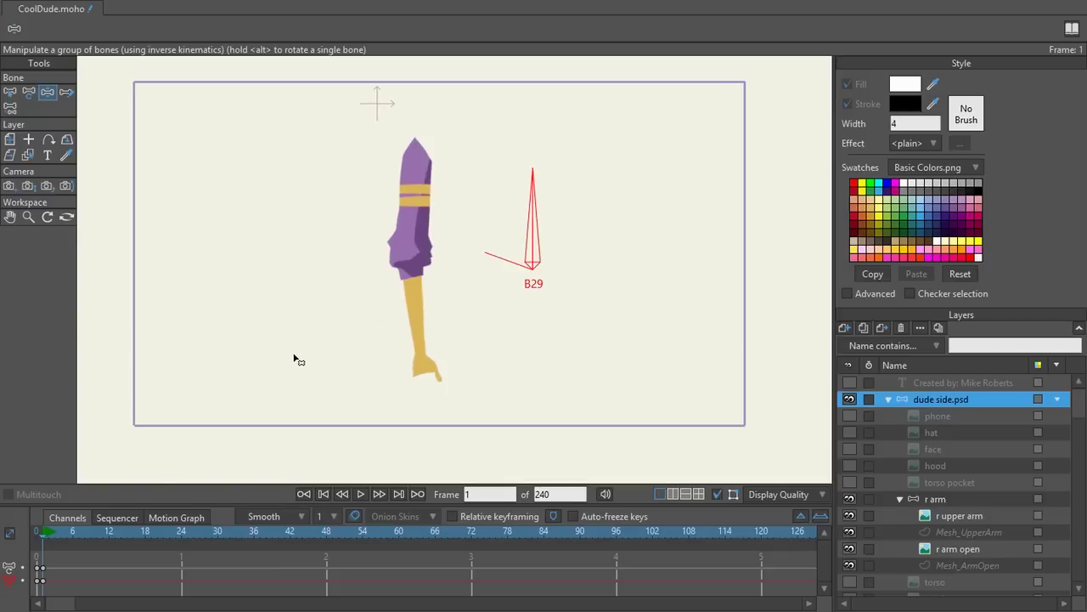
Delete the test keyframes at frames 0 and 1 and return to frame 0.
drag(58, 569, 15, 592)
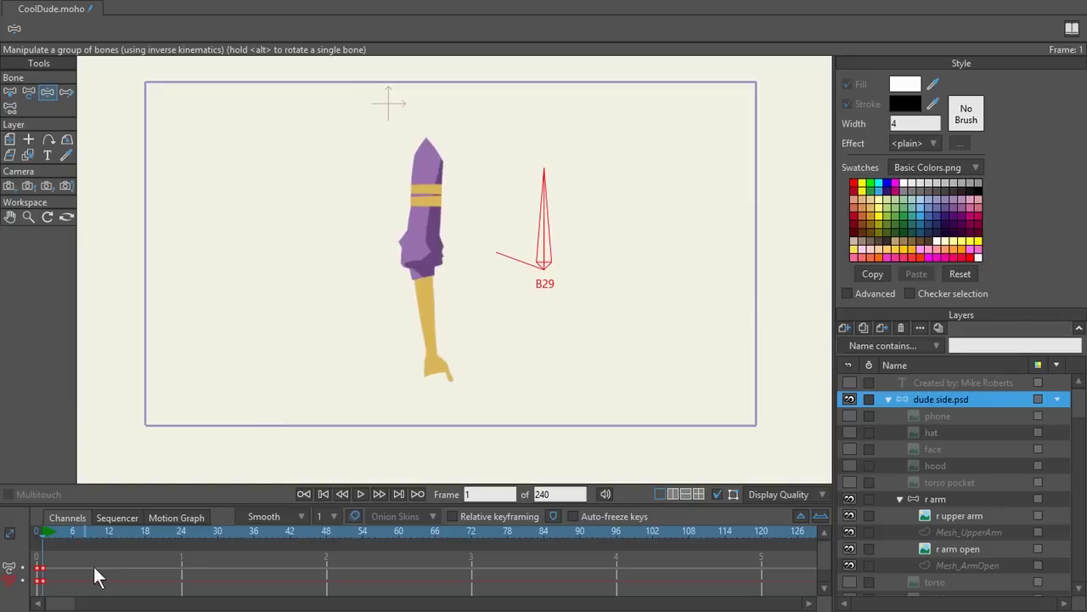
key(Delete)
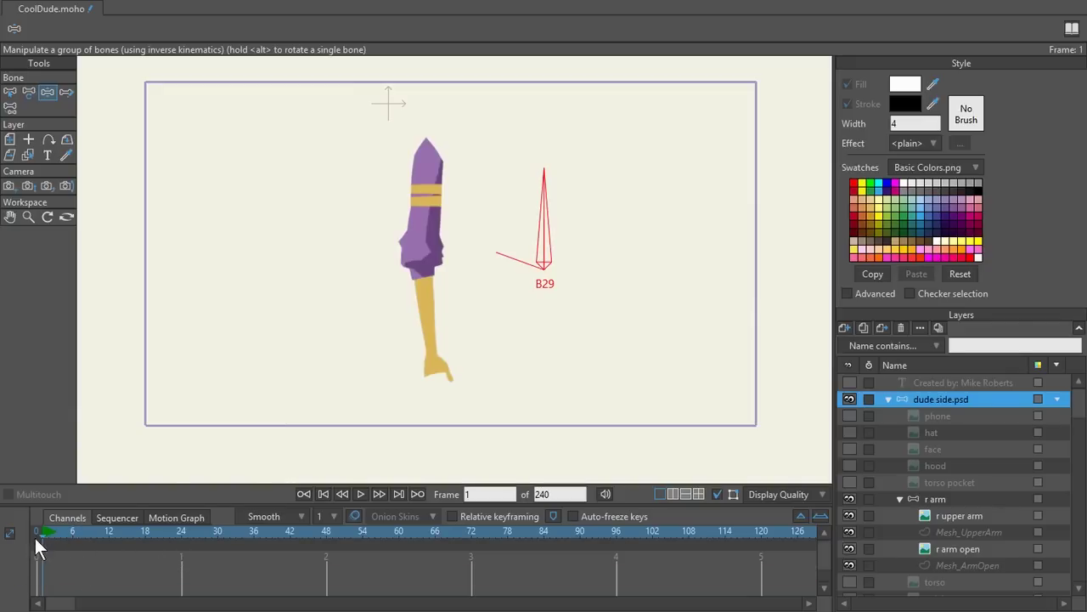
click(40, 533)
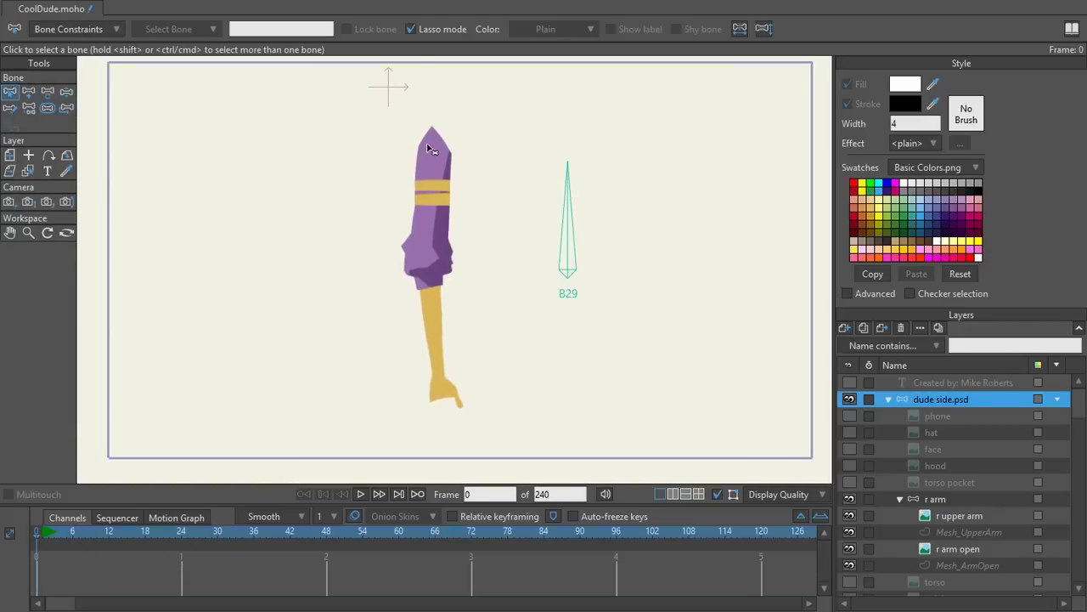
Add a horizontal bone out from the shoulder, then a chain of two bones running down the upper arm and the forearm.
key(a)
drag(433, 135, 329, 133)
drag(434, 139, 441, 395)
key(z)
Remove the horizontal bone's influence area, shrink the upper-arm bone's to fit the sleeve, and set the forearm bone's strength to 0.32.
key(s)
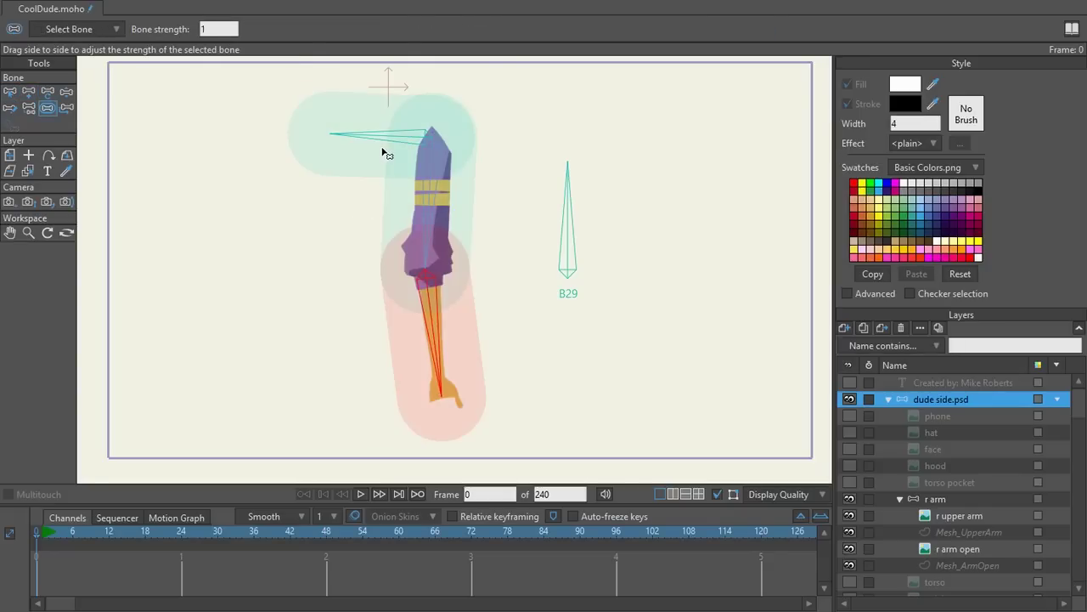
drag(376, 138, 221, 121)
drag(420, 187, 396, 201)
click(431, 316)
drag(431, 316, 413, 318)
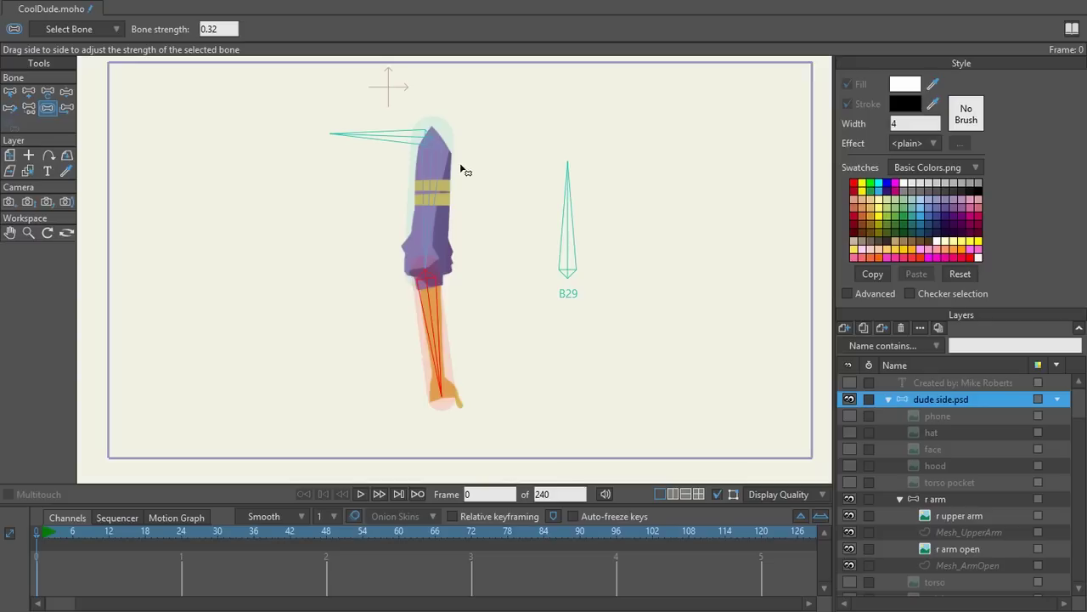
With the r upper arm layer active, select the upper-arm and forearm bones for binding.
key(b)
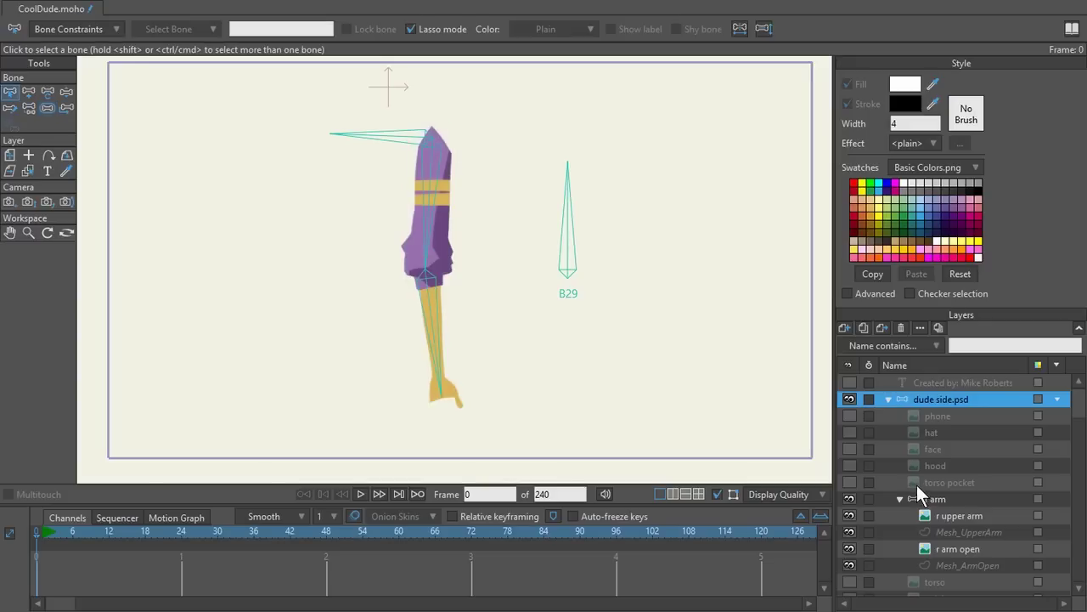
click(966, 516)
click(850, 515)
click(851, 515)
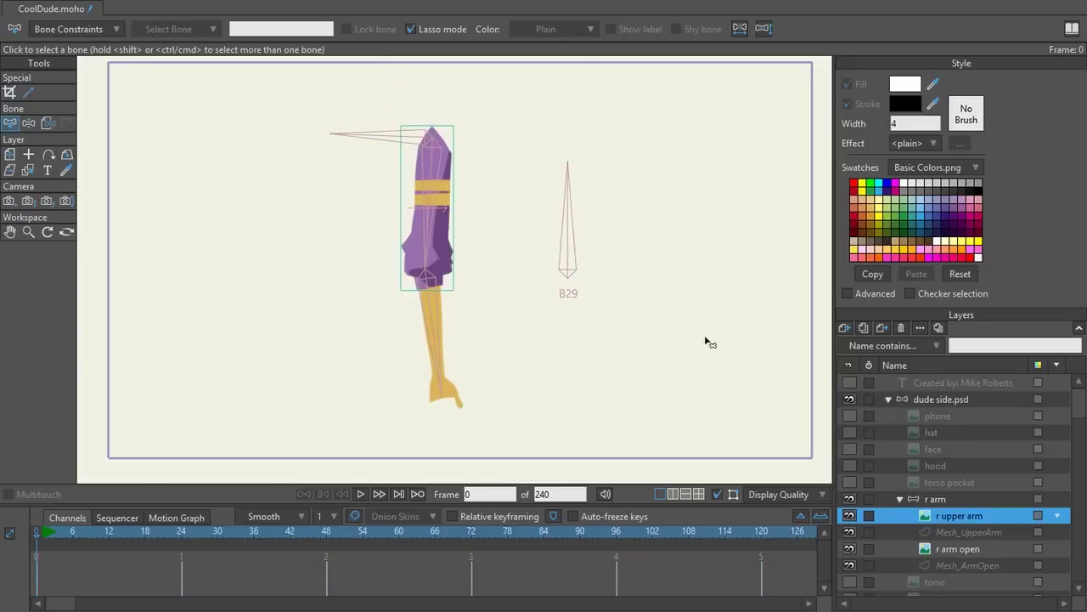
click(429, 232)
click(431, 311)
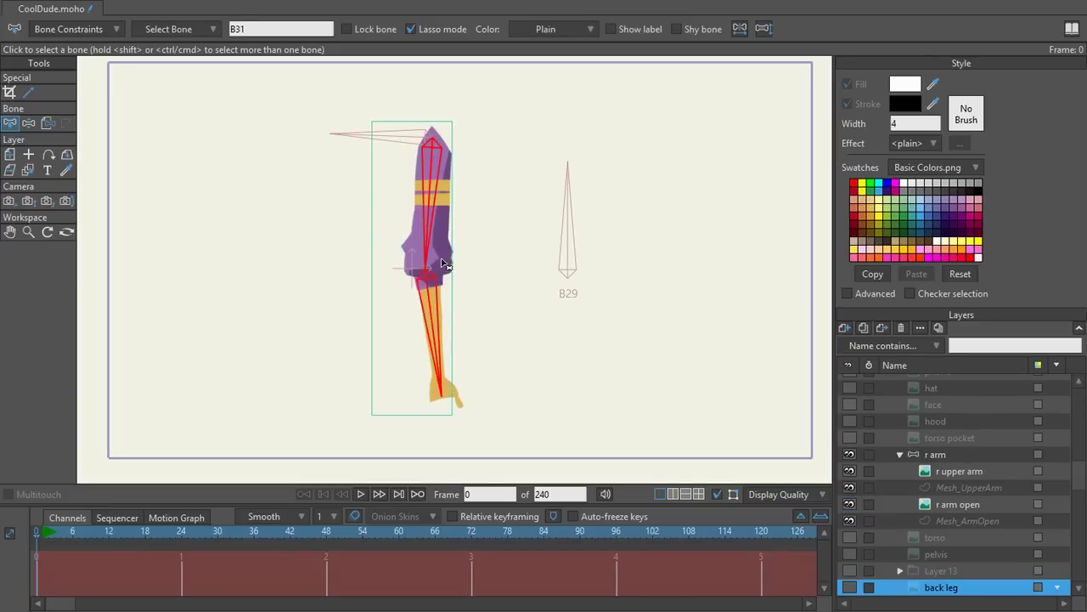
Compare the bones bound to the r upper arm and r arm open layers.
scroll(438, 254, up, 3)
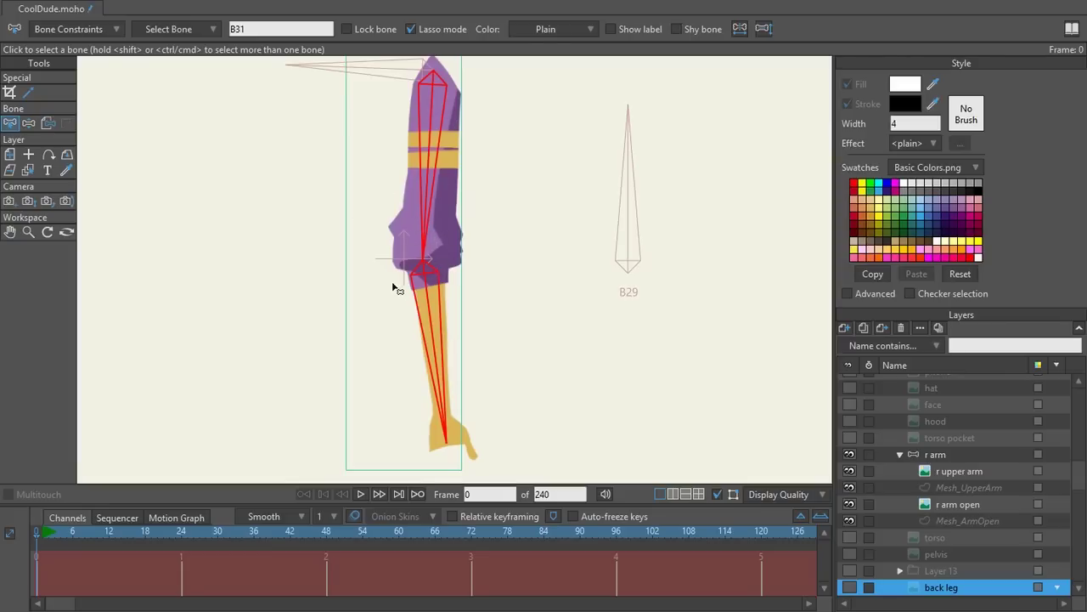
scroll(432, 255, down, 2)
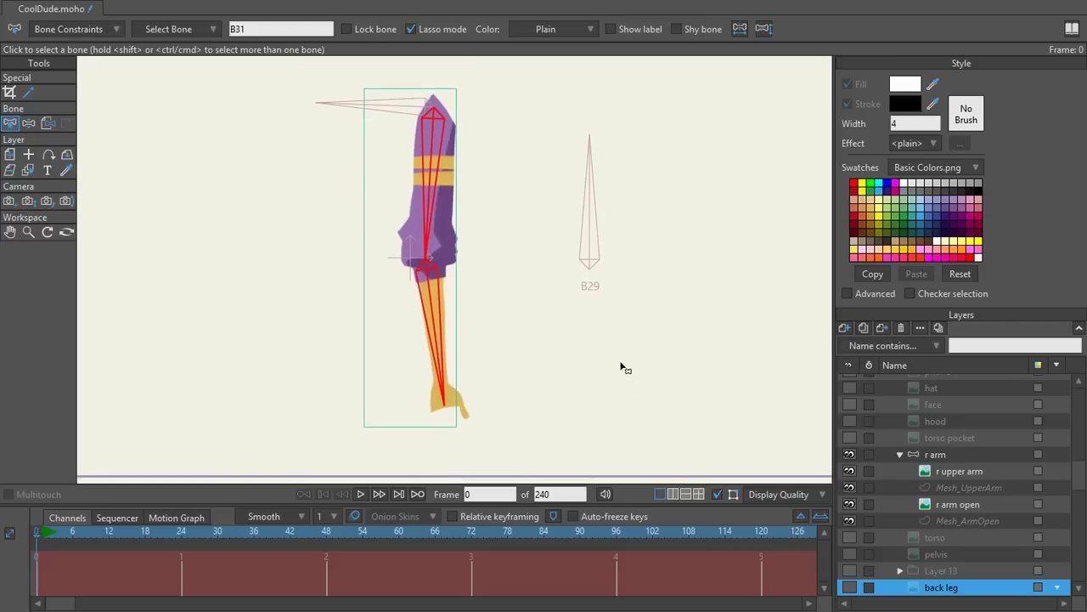
click(958, 503)
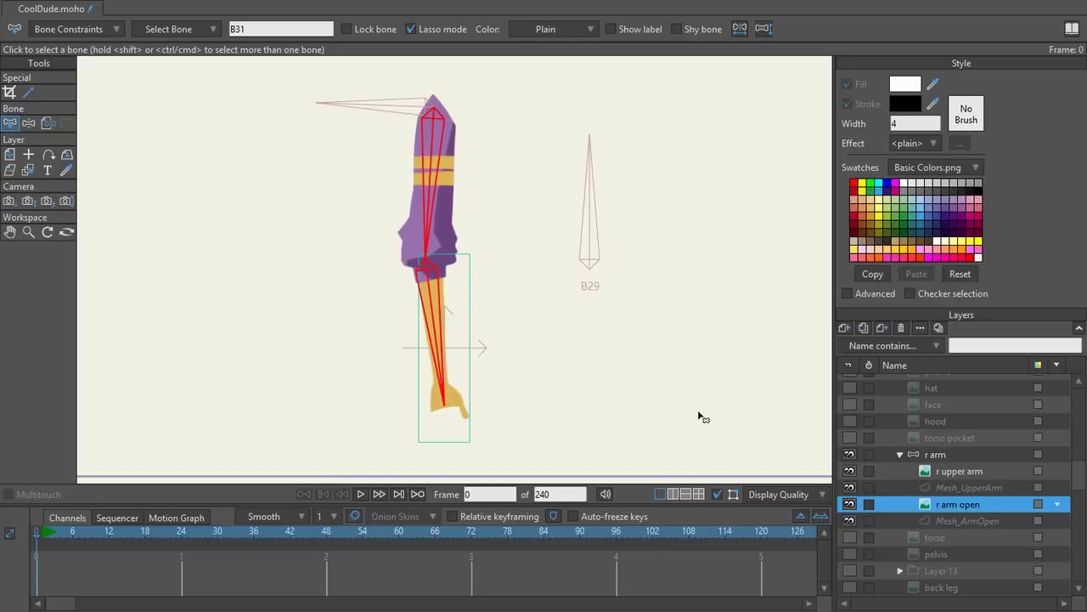
click(975, 471)
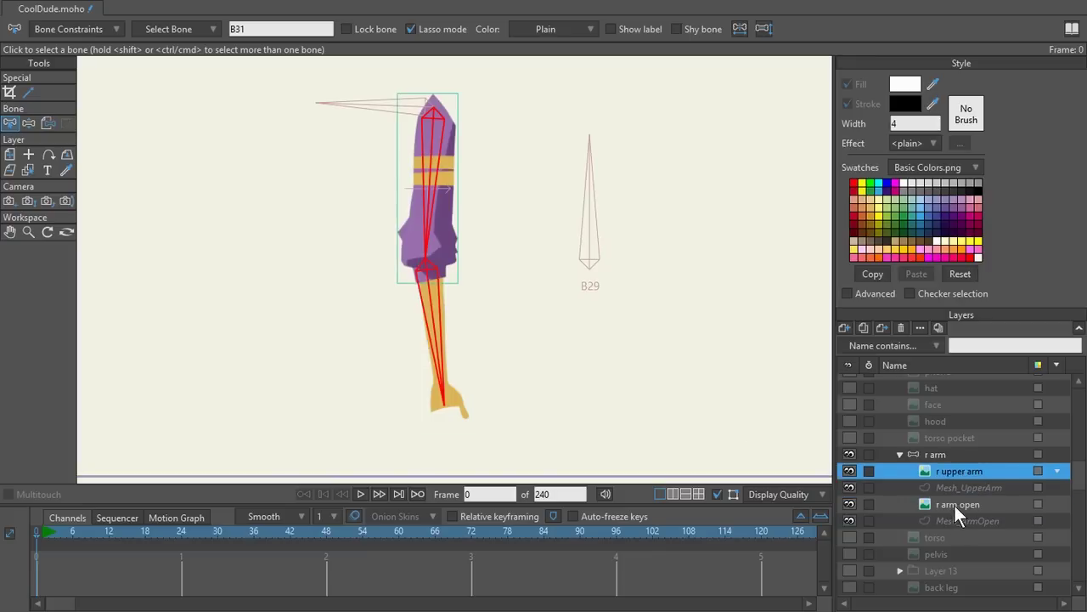
click(954, 503)
click(951, 473)
click(951, 502)
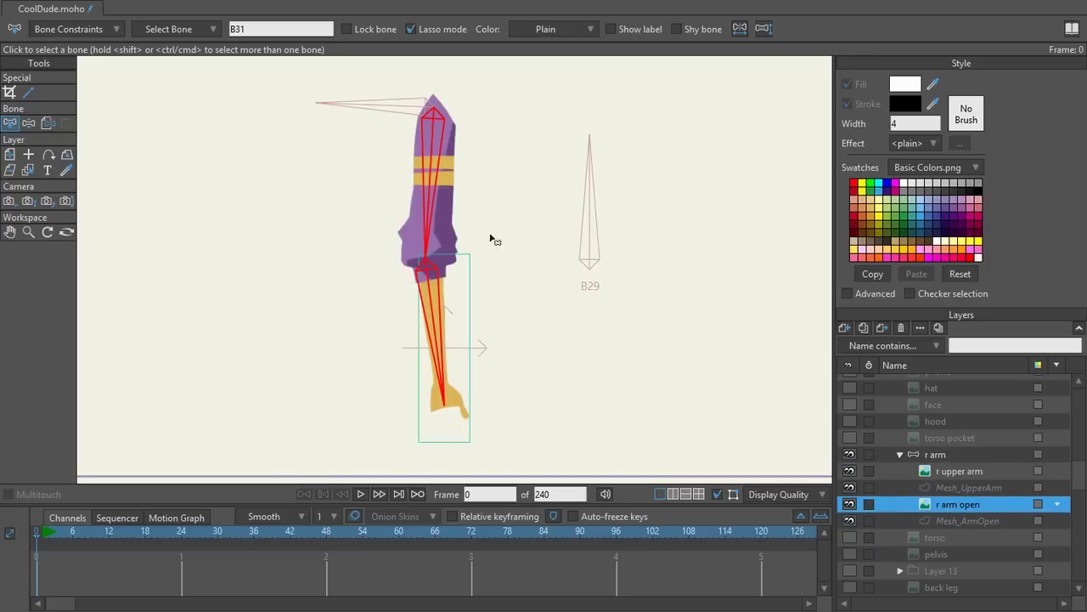
click(959, 472)
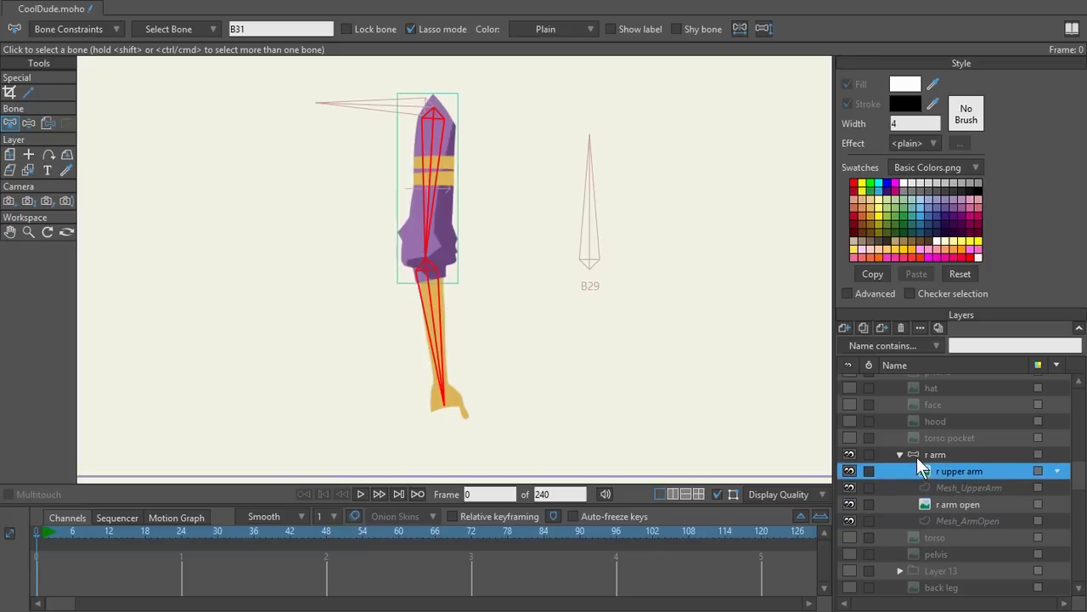
Activate the dude side.psd bone layer and bend the forearm bone to test the elbow.
click(901, 454)
click(940, 399)
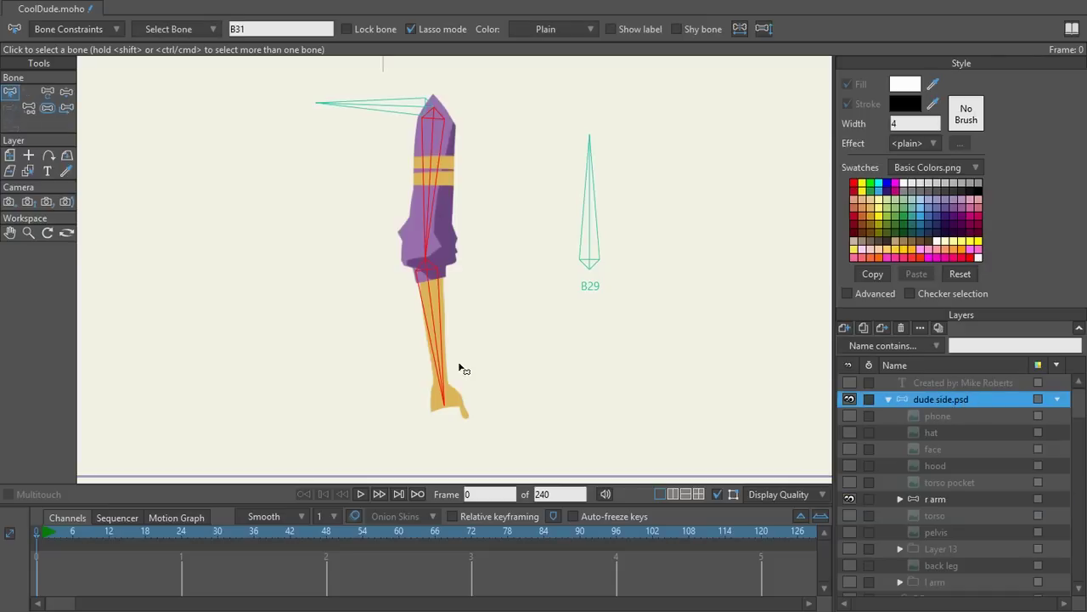
key(z)
drag(459, 355, 419, 318)
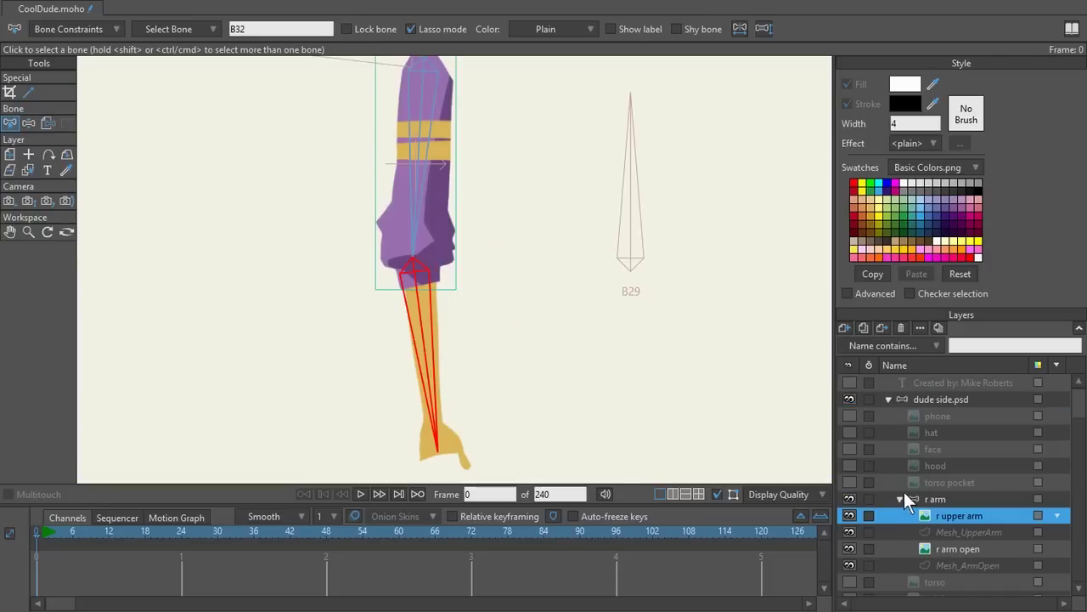
click(944, 399)
key(z)
drag(430, 364, 578, 157)
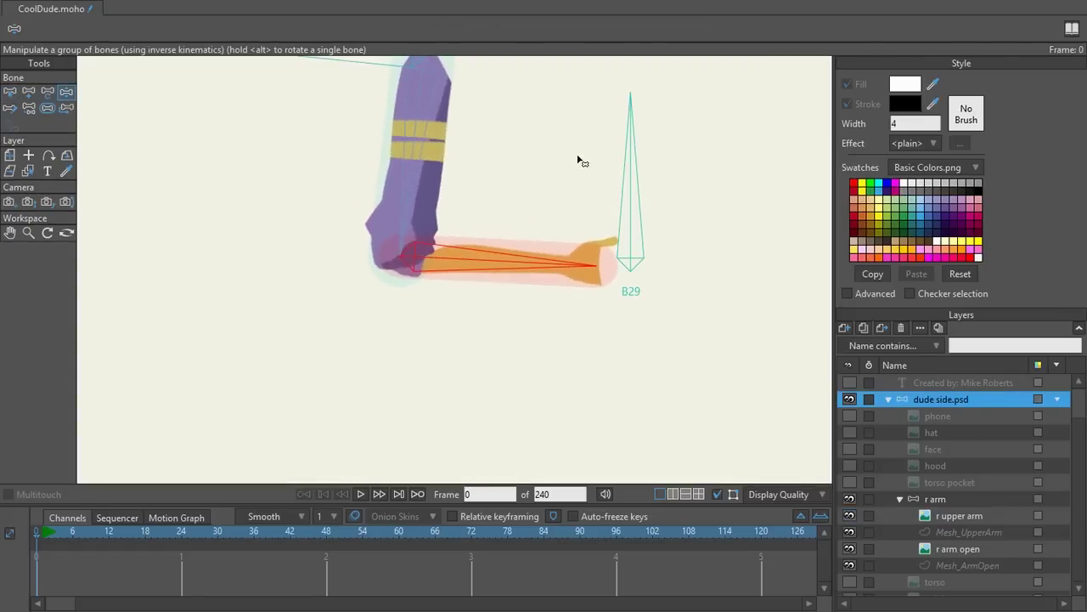
Examine the elbow deformation up close, along with the forearm bone's area of influence.
scroll(495, 245, up, 4)
drag(496, 248, 367, 189)
scroll(372, 306, down, 3)
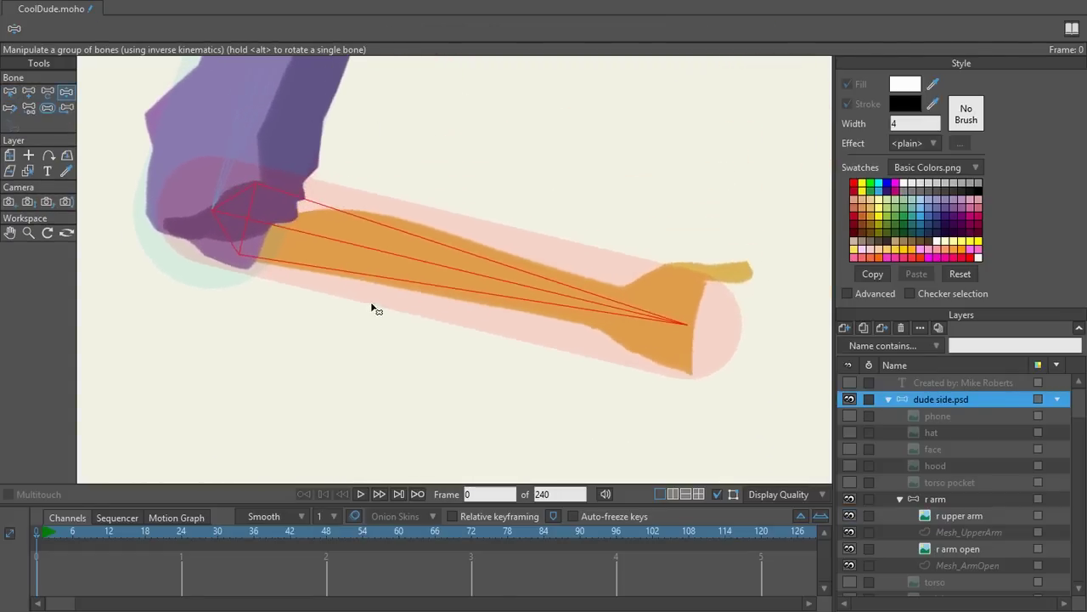
mouse_move(406, 244)
mouse_down()
mouse_move(375, 246)
mouse_move(400, 247)
mouse_move(388, 252)
mouse_up()
key(s)
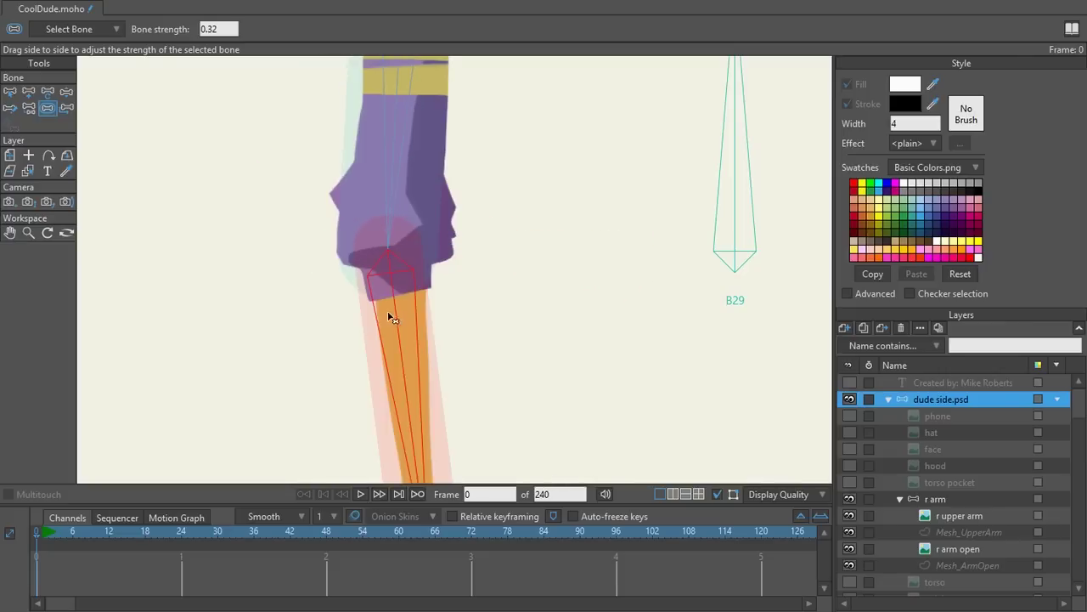
scroll(384, 214, down, 4)
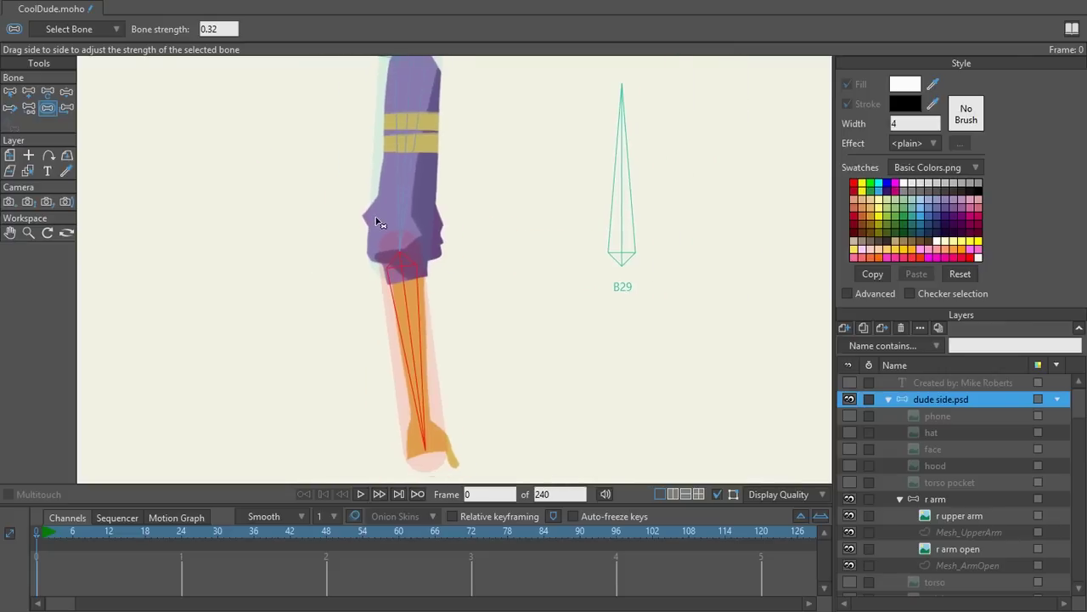
Bend the forearm bone outward at the elbow as a test and undo the move.
key(z)
scroll(385, 223, up, 1)
drag(400, 340, 459, 310)
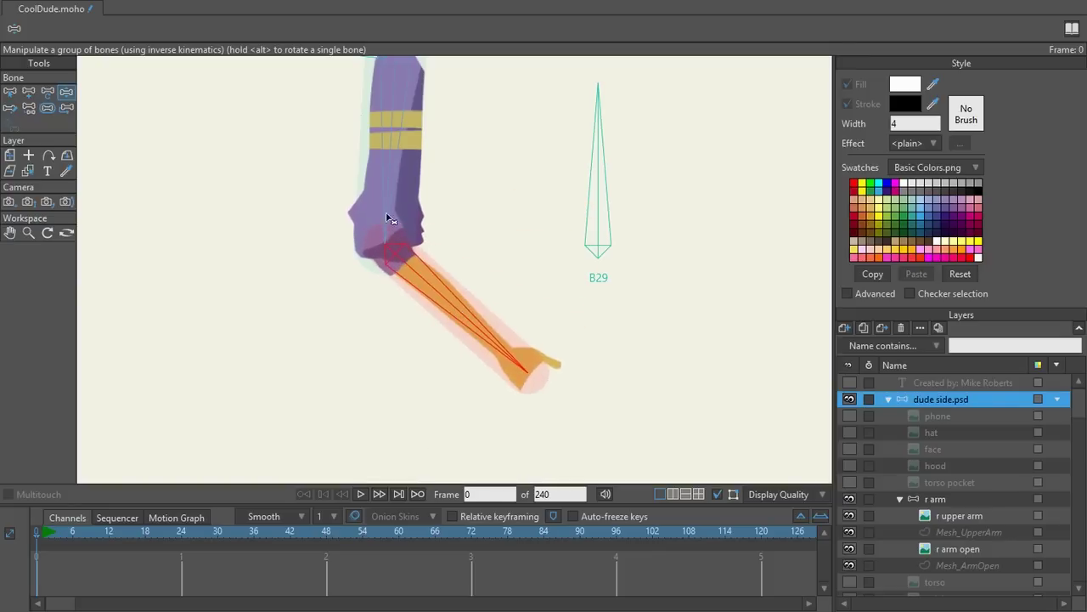
key(ctrl+z)
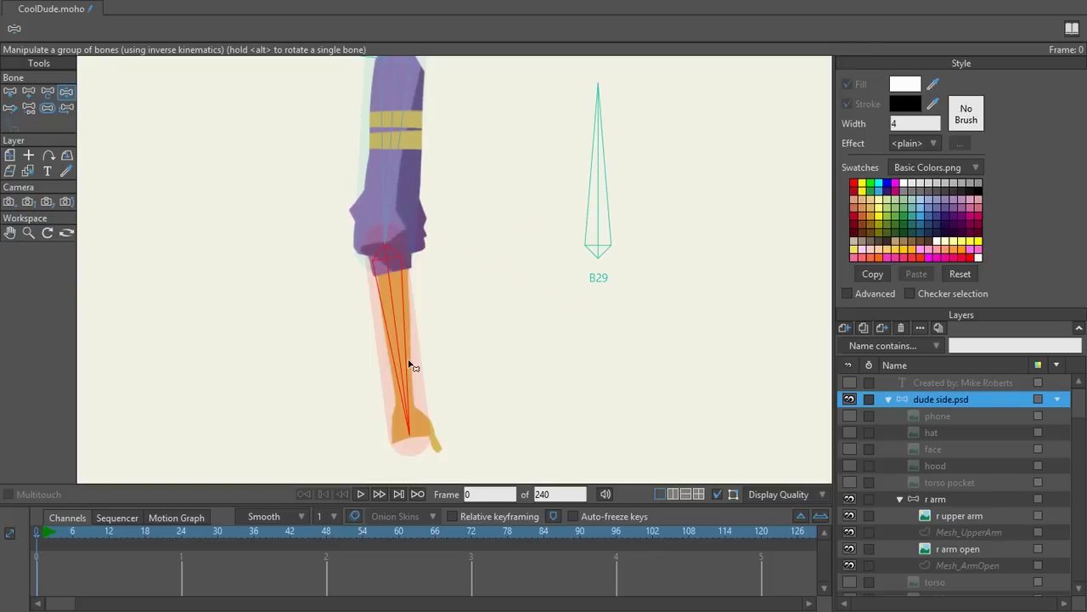
Create a smart bone action named B32 for the forearm bone and close the Actions window.
key(b)
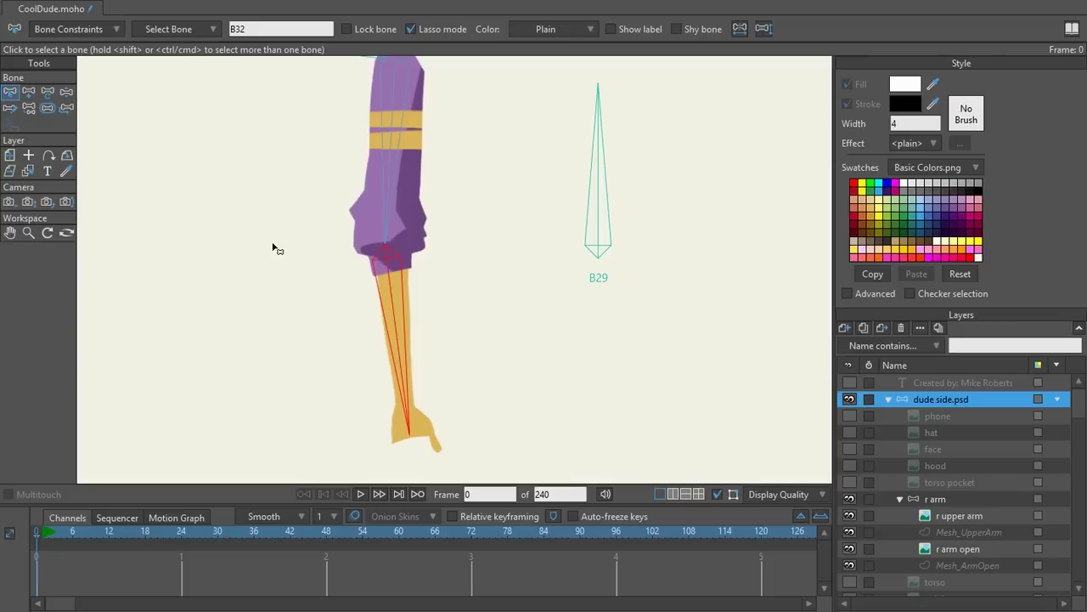
key(ctrl+k)
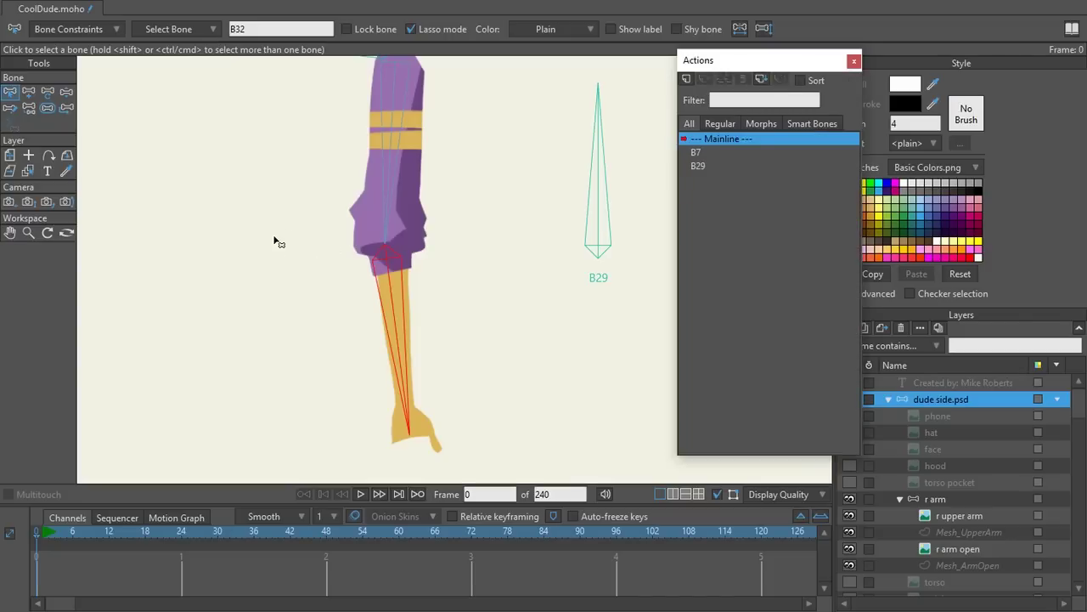
click(686, 77)
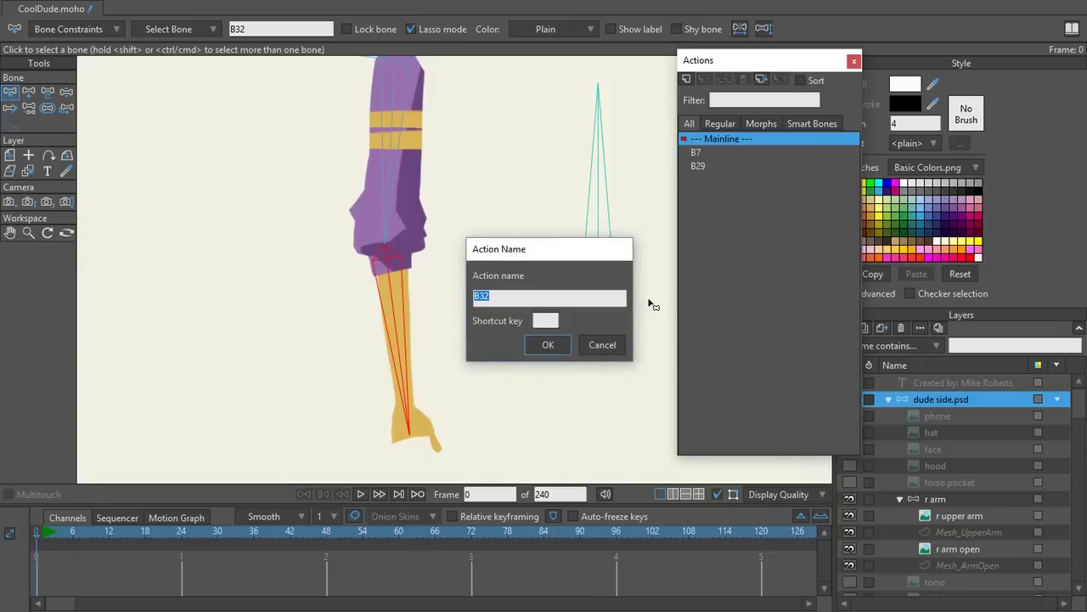
click(542, 344)
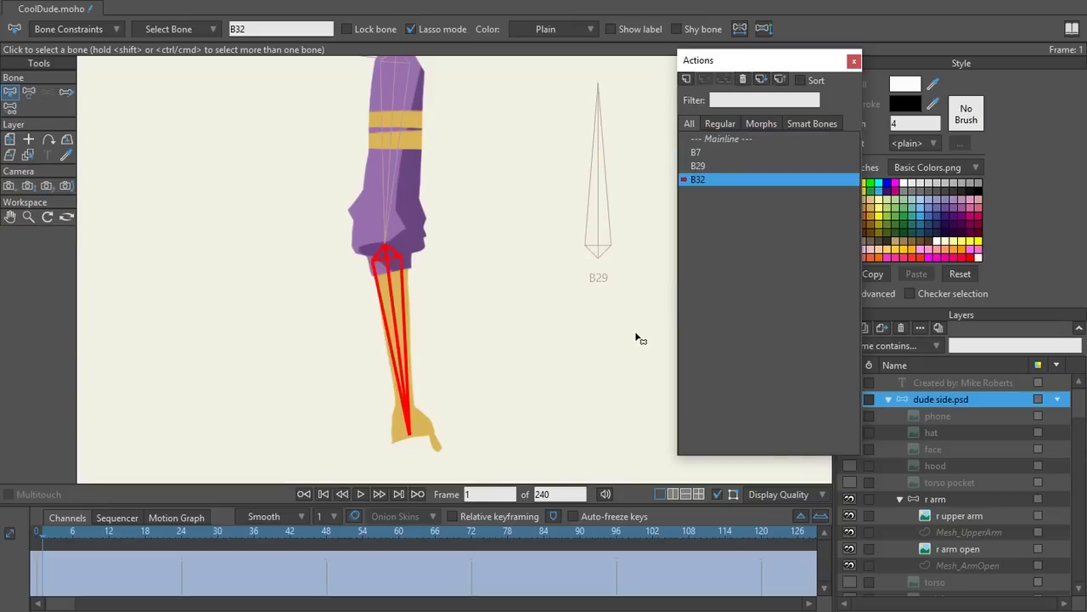
click(855, 60)
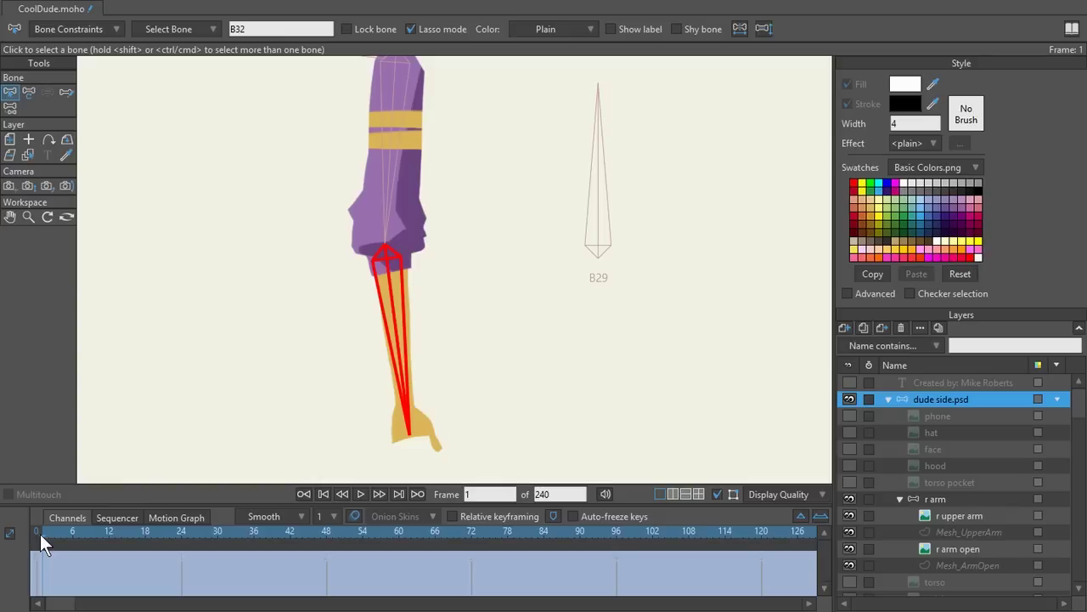
At frame 24 of the B32 action, rotate the forearm bone outward to an angle of about 94.5 degrees.
key(t)
click(411, 253)
click(181, 531)
drag(404, 373, 524, 242)
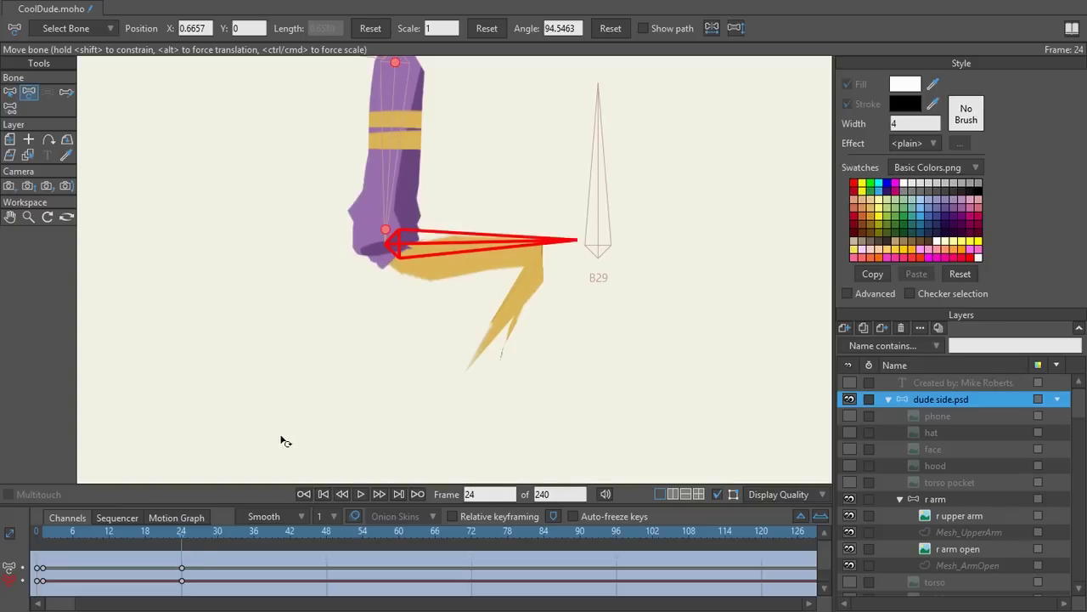
Return to frame 0, switch back to the Mainline timeline and close the Actions window.
drag(181, 531, 18, 556)
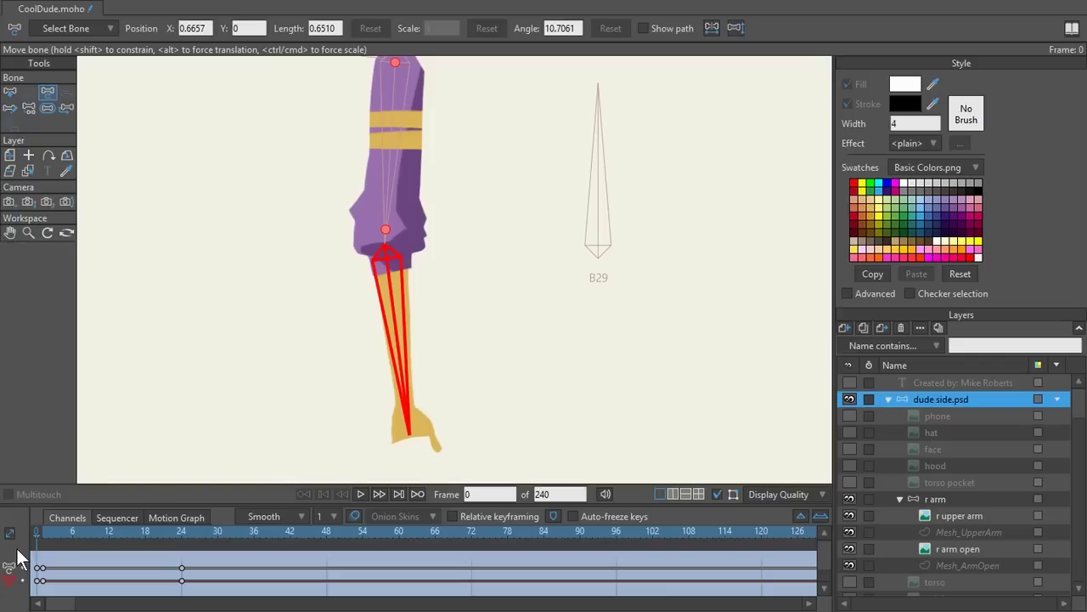
key(ctrl+shift+a)
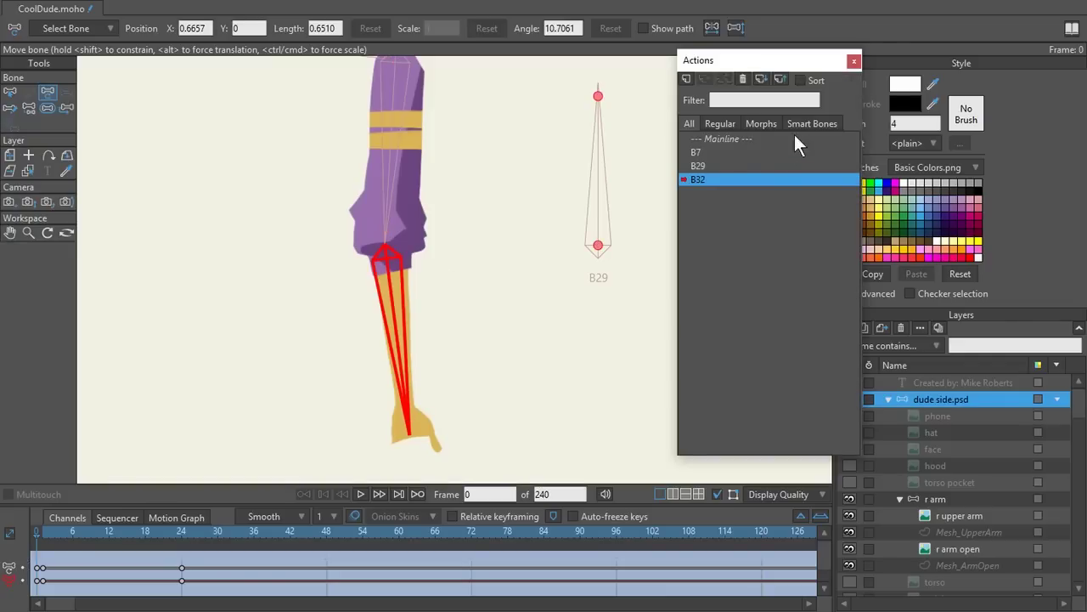
click(751, 140)
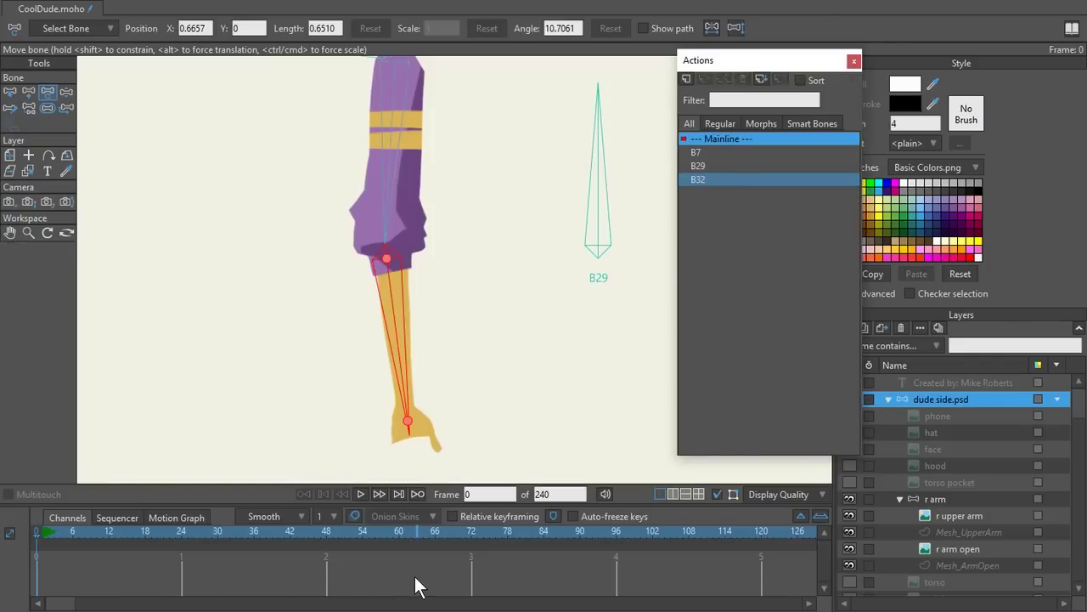
click(854, 60)
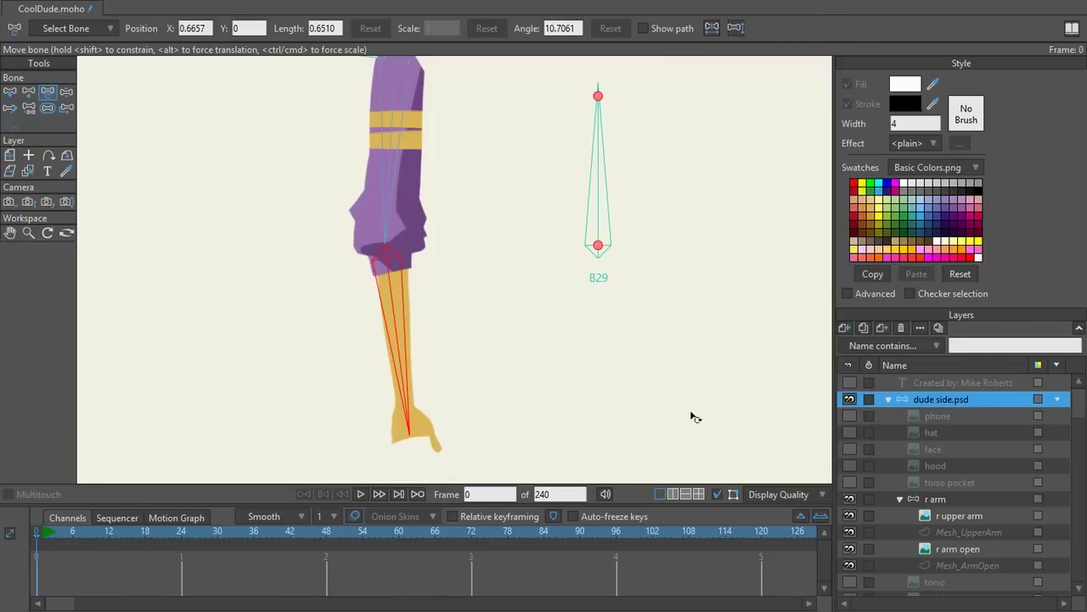
Check the Mesh_UpperArm layer with the upper arm bone and the Mesh_ArmOpen layer with forearm bone B32, then return to dude side.psd.
click(960, 531)
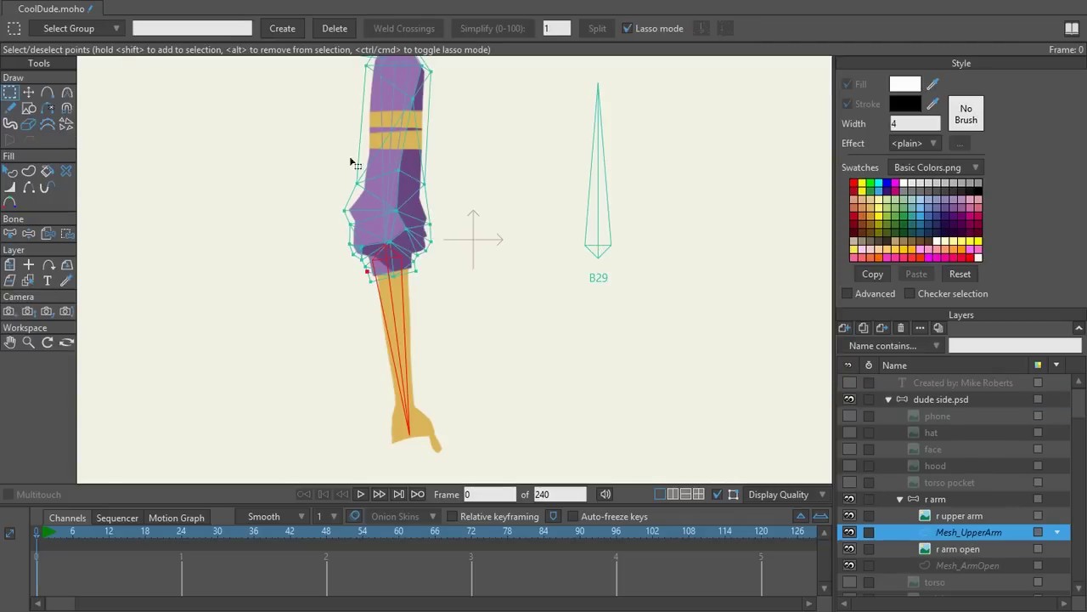
key(b)
click(390, 153)
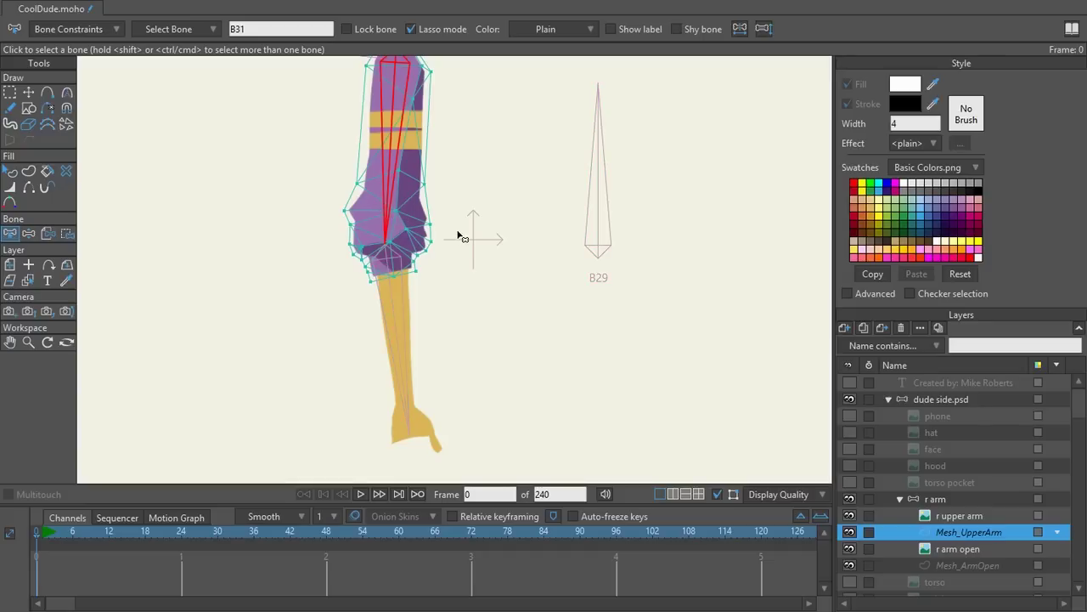
click(935, 565)
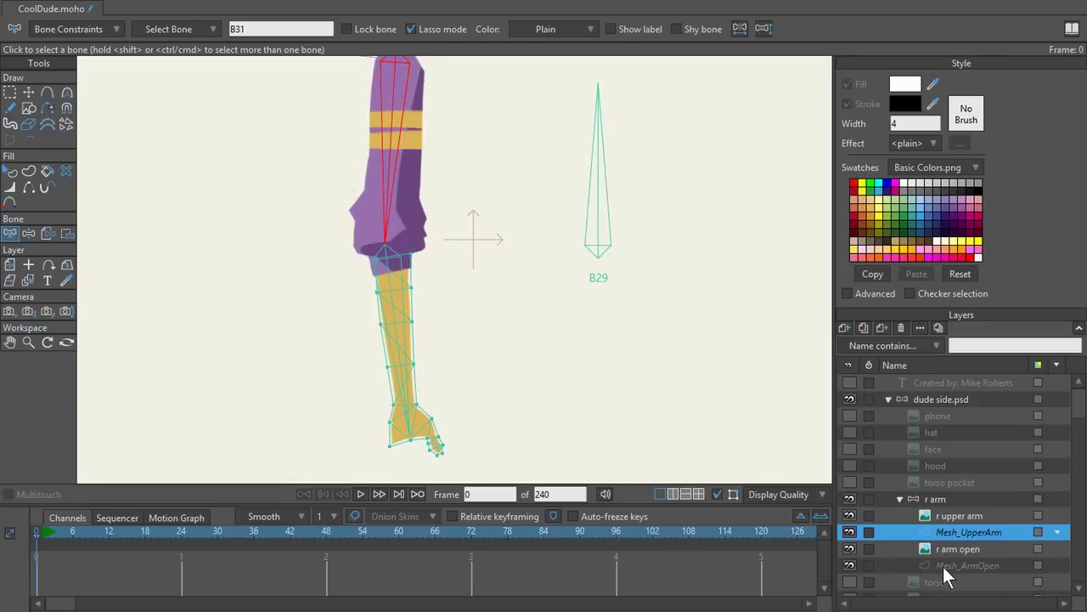
click(402, 307)
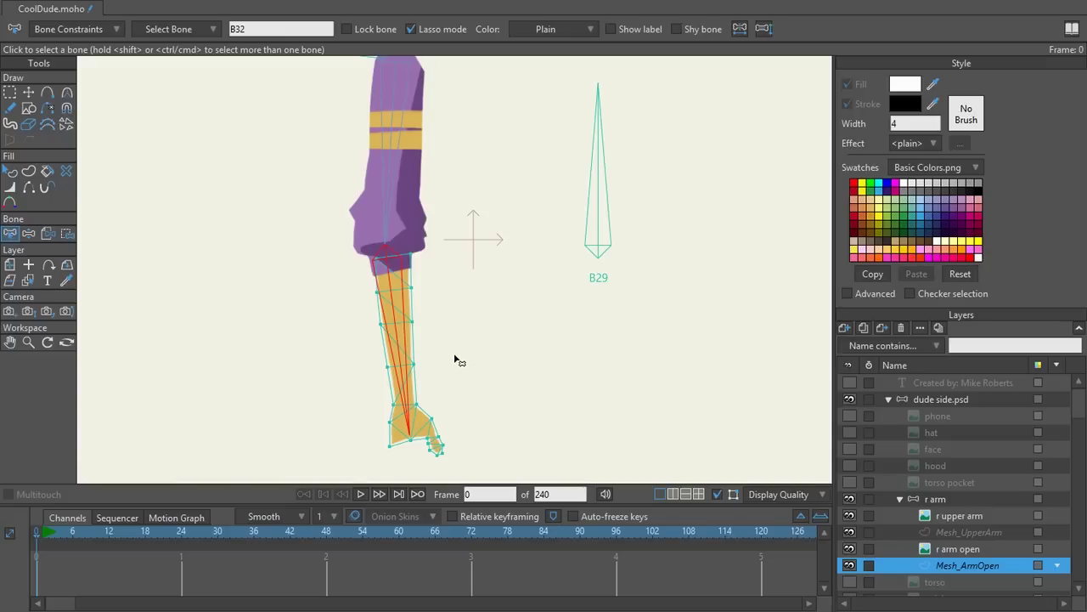
click(922, 397)
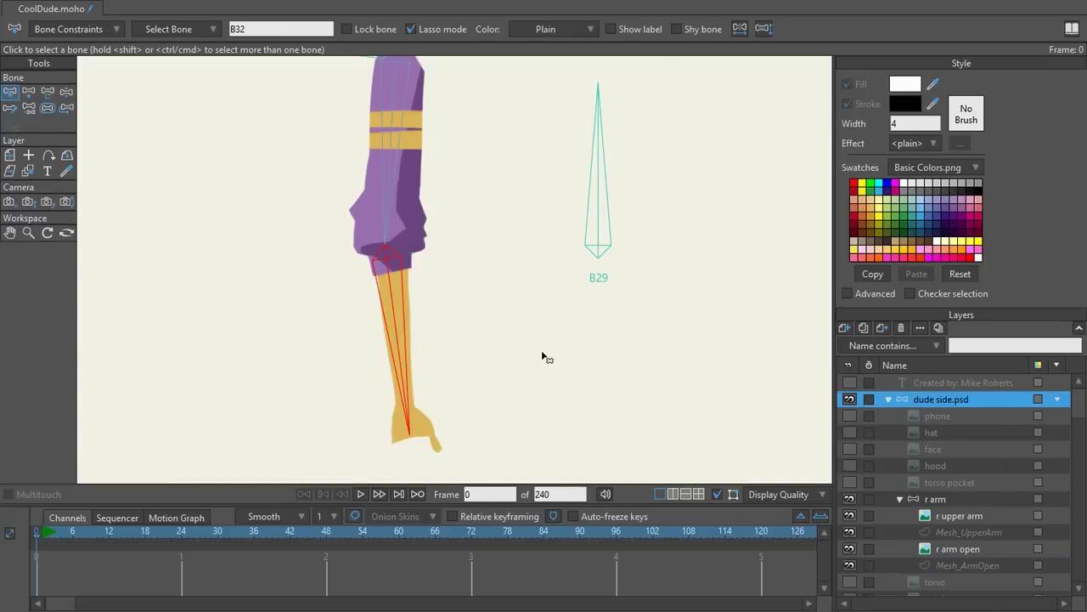
Open the B32 action, examine the elbow around frame 24 of the forearm bend, and return to frame 0.
key(ctrl+shift+a)
click(723, 180)
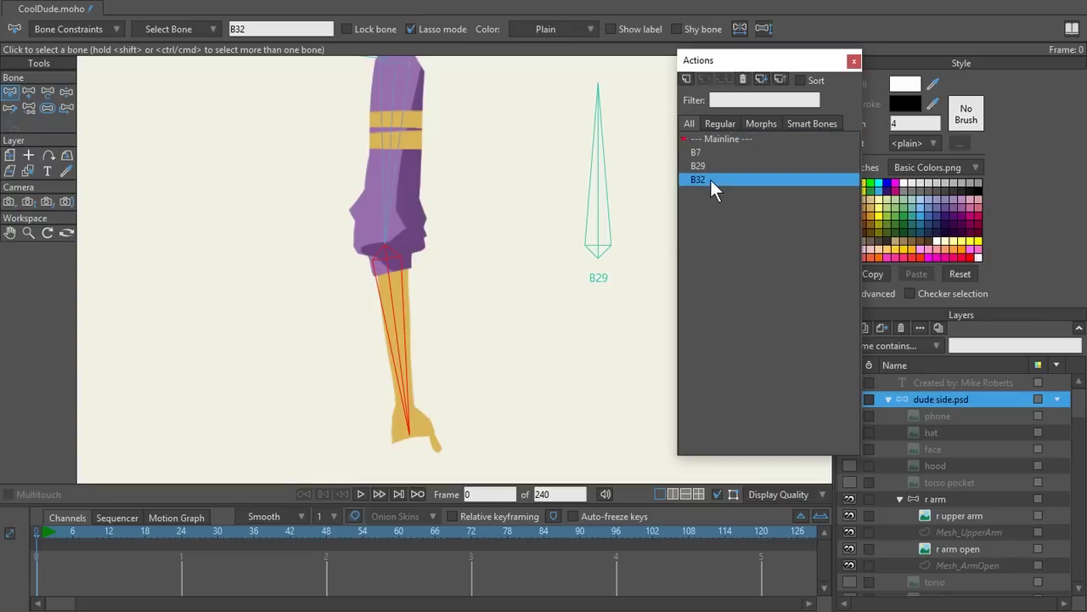
click(854, 61)
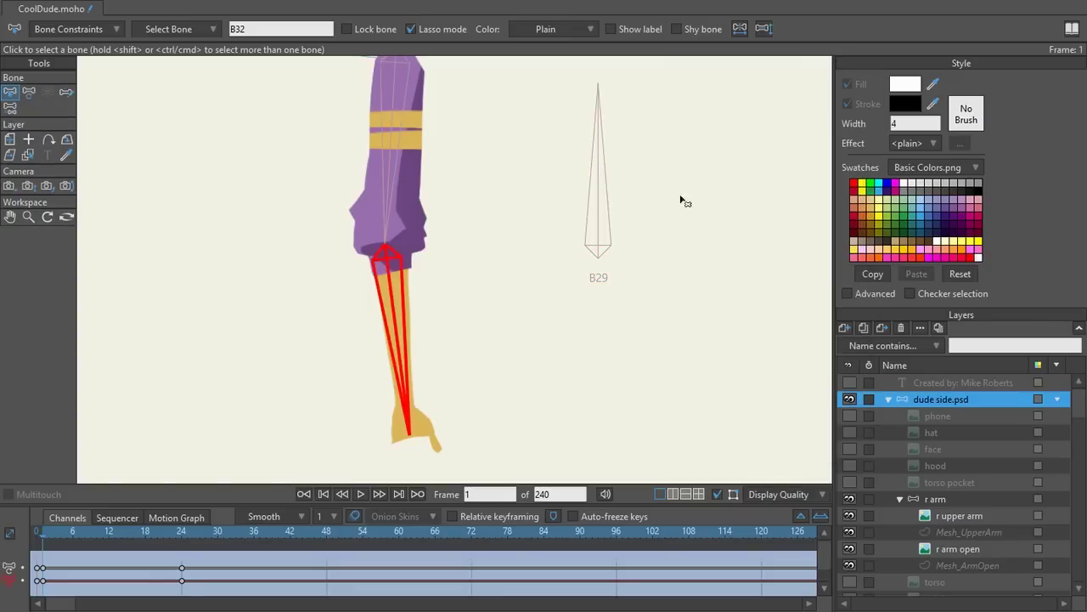
click(182, 535)
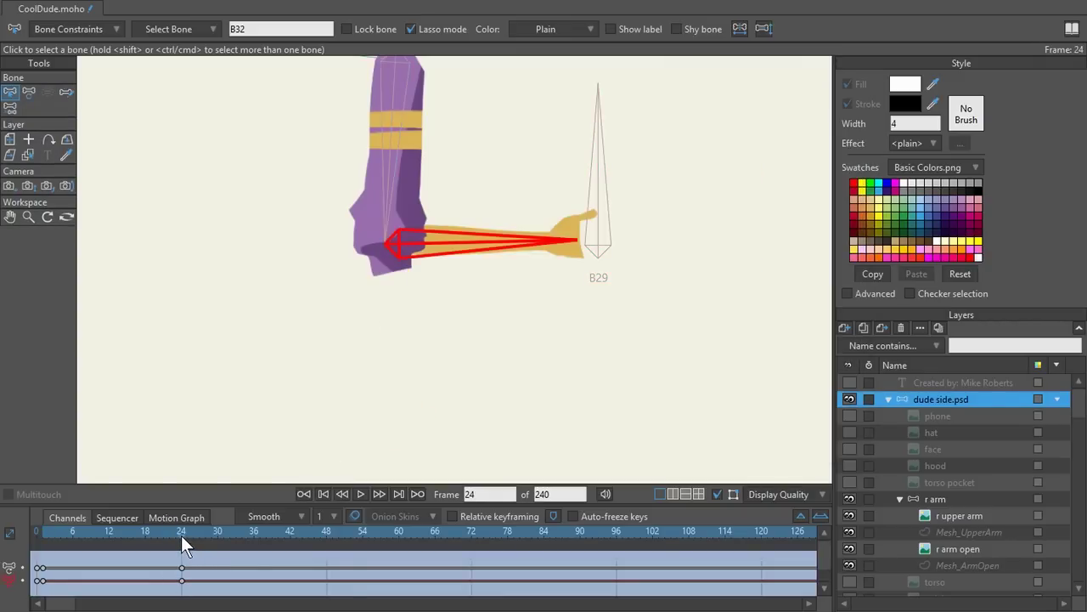
mouse_move(181, 536)
mouse_down()
mouse_move(87, 542)
mouse_move(181, 541)
mouse_up()
scroll(549, 226, up, 4)
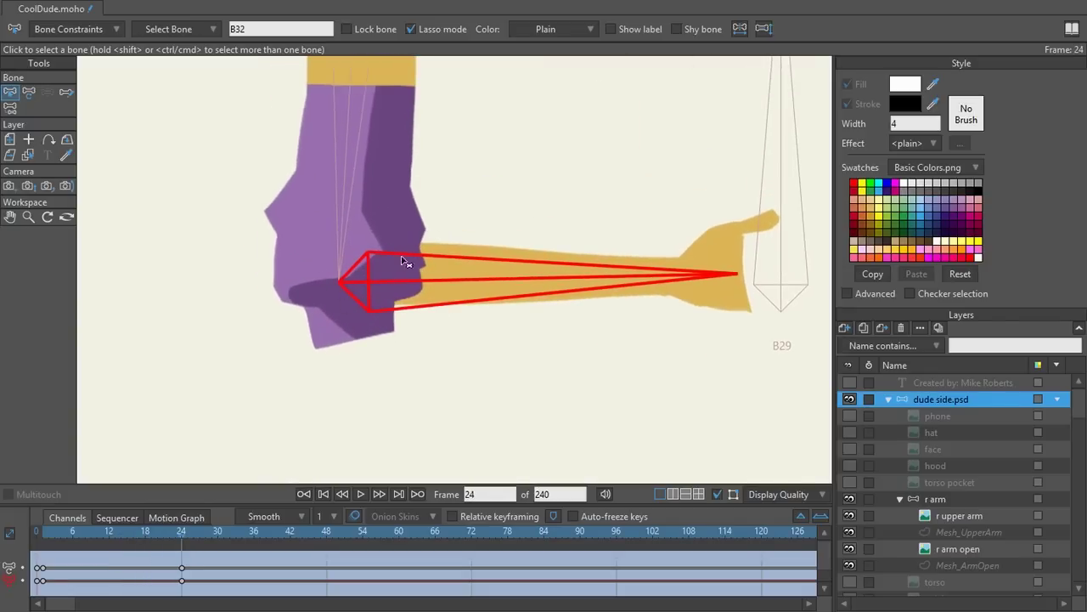
mouse_move(179, 536)
mouse_down()
mouse_move(55, 546)
mouse_move(177, 538)
mouse_up()
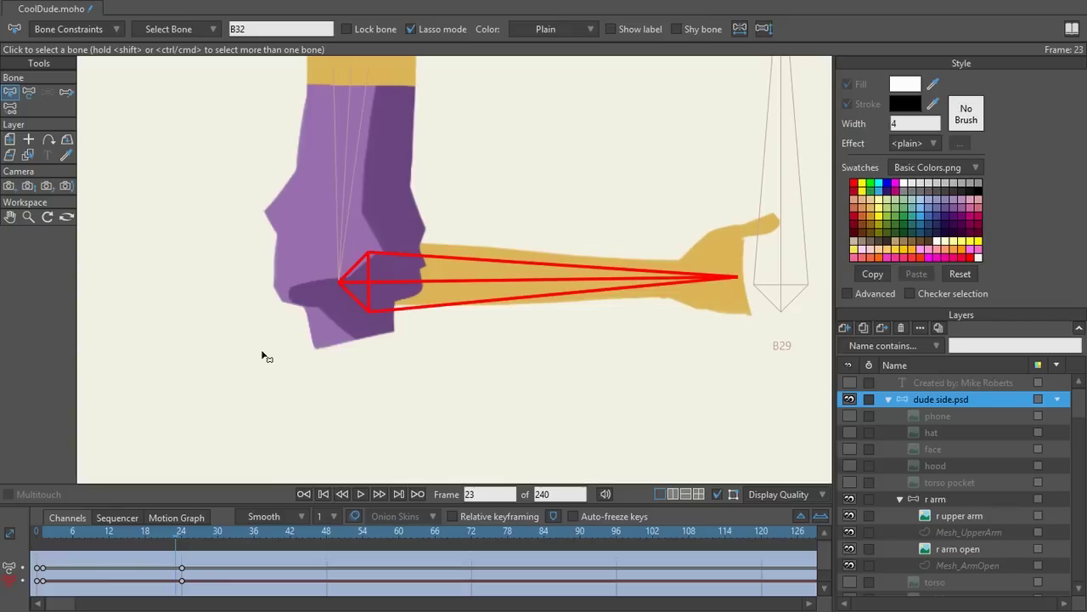
drag(174, 532, 10, 553)
Switch back to the Mainline timeline and test how the sleeve behaves while bending the forearm bone at the elbow.
key(ctrl+k)
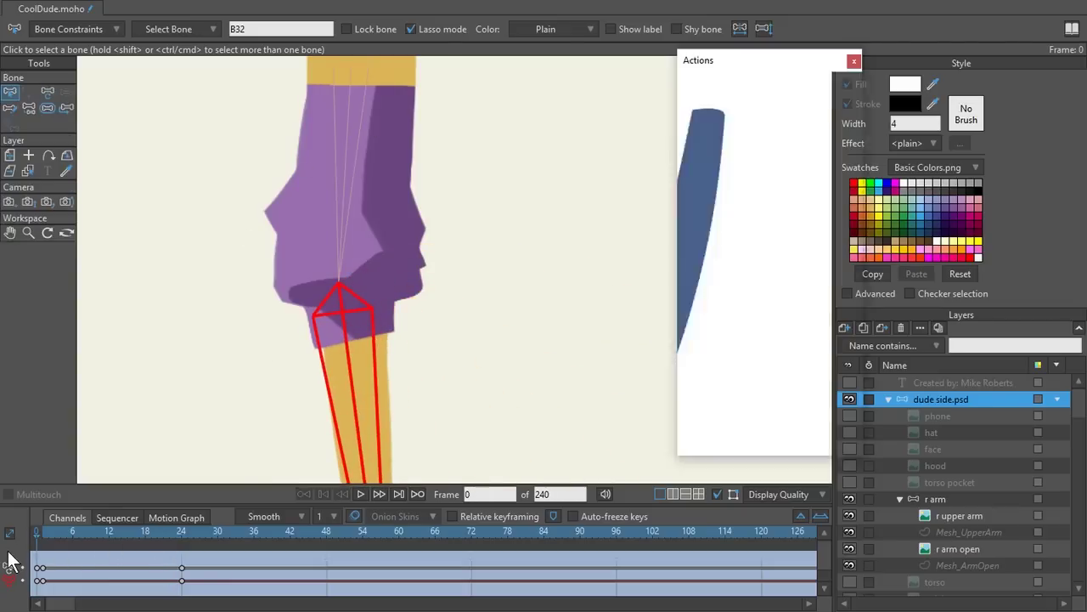
click(734, 140)
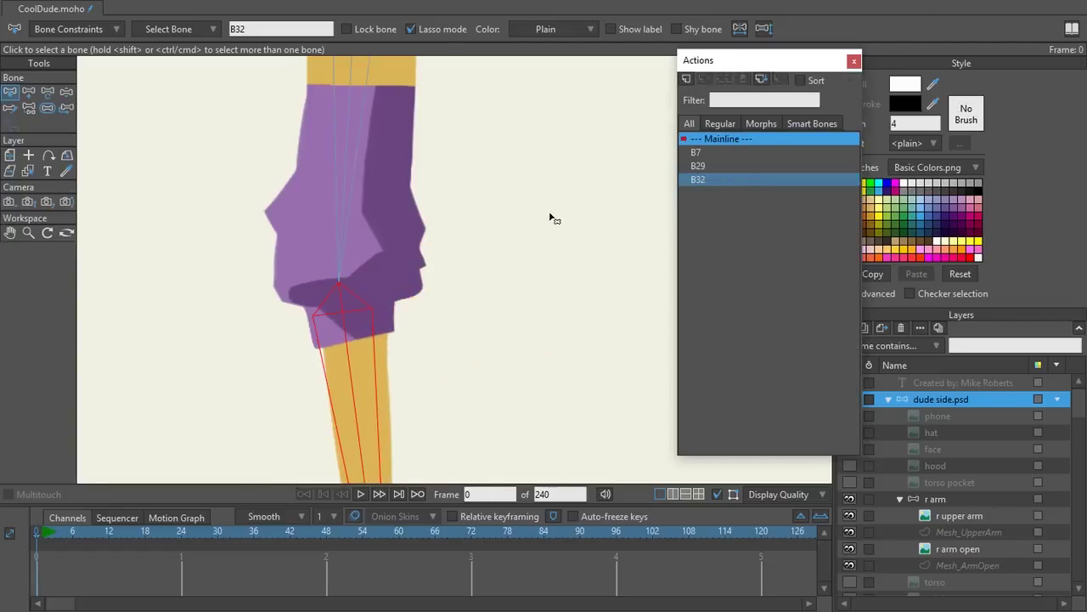
key(z)
drag(377, 338, 460, 185)
drag(455, 187, 445, 209)
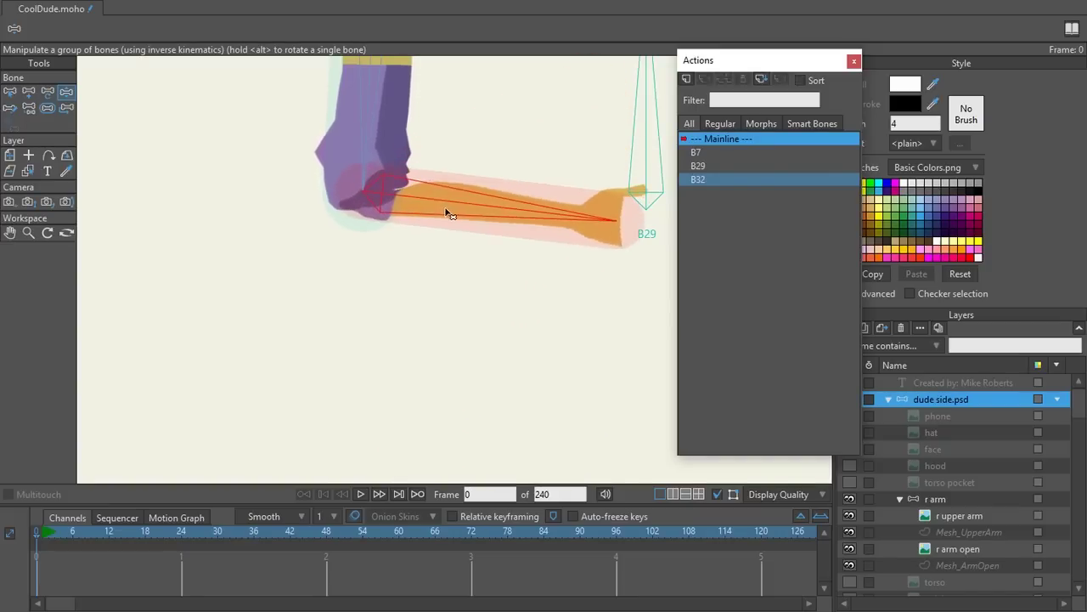
drag(371, 111, 353, 170)
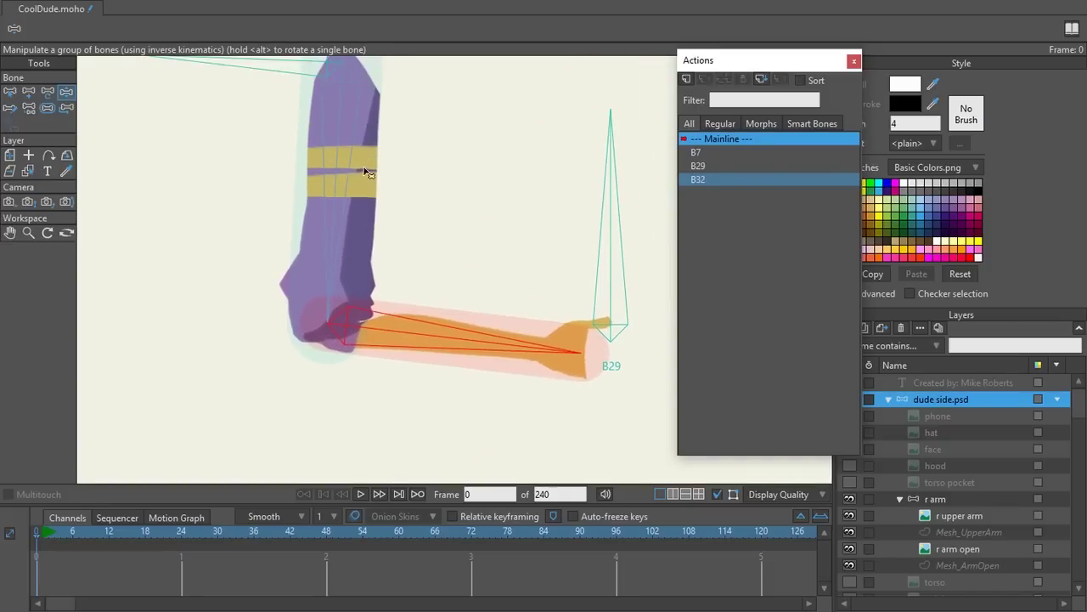
drag(343, 248, 464, 219)
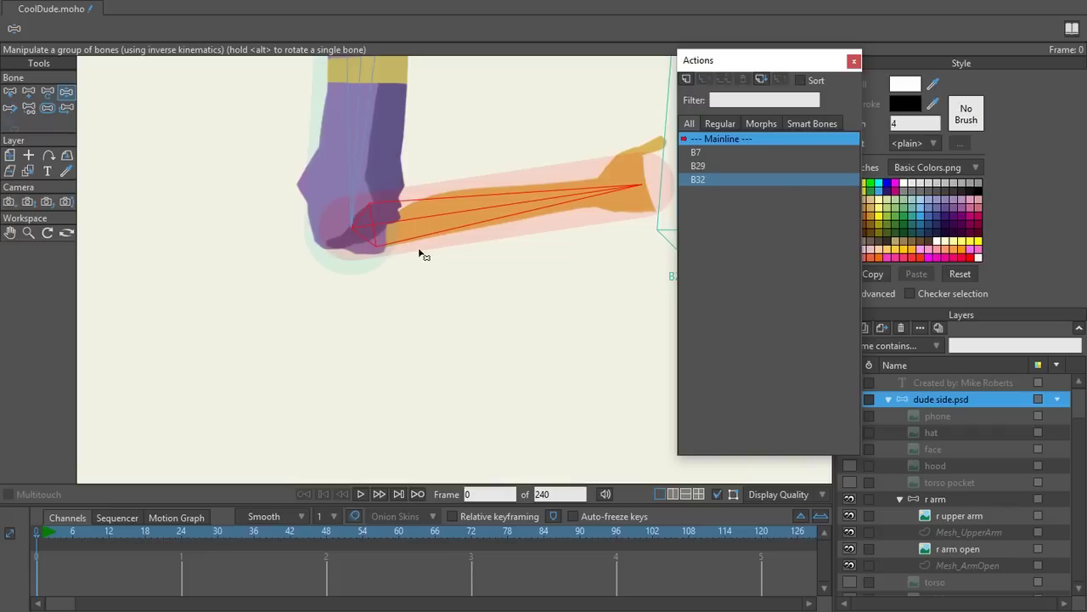
In the B32 action, key all Mesh_UpperArm points at frame 1 by resetting them to their original positions.
double_click(700, 178)
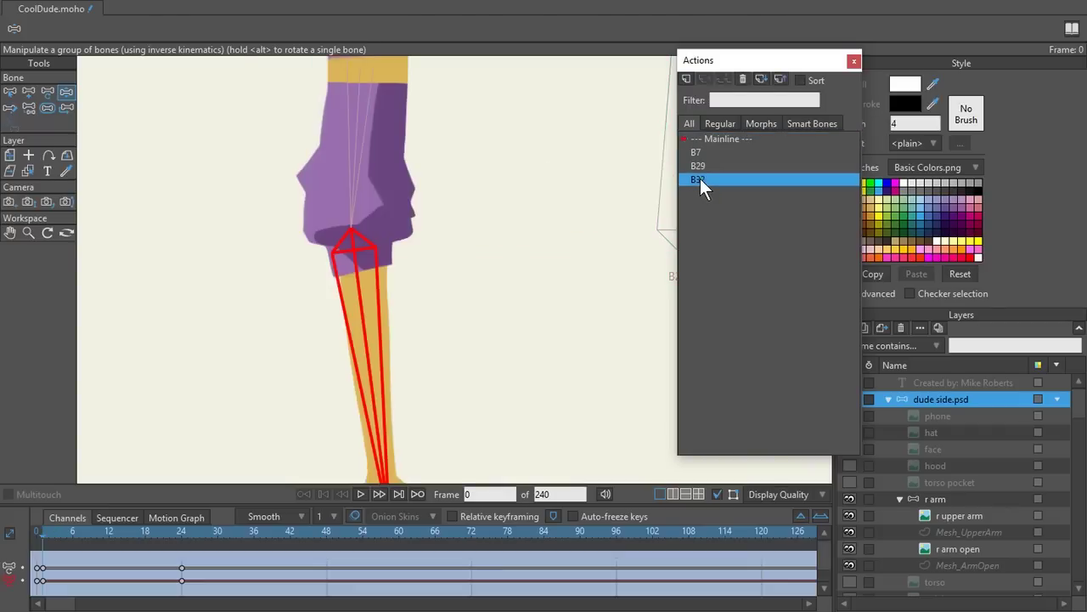
click(852, 61)
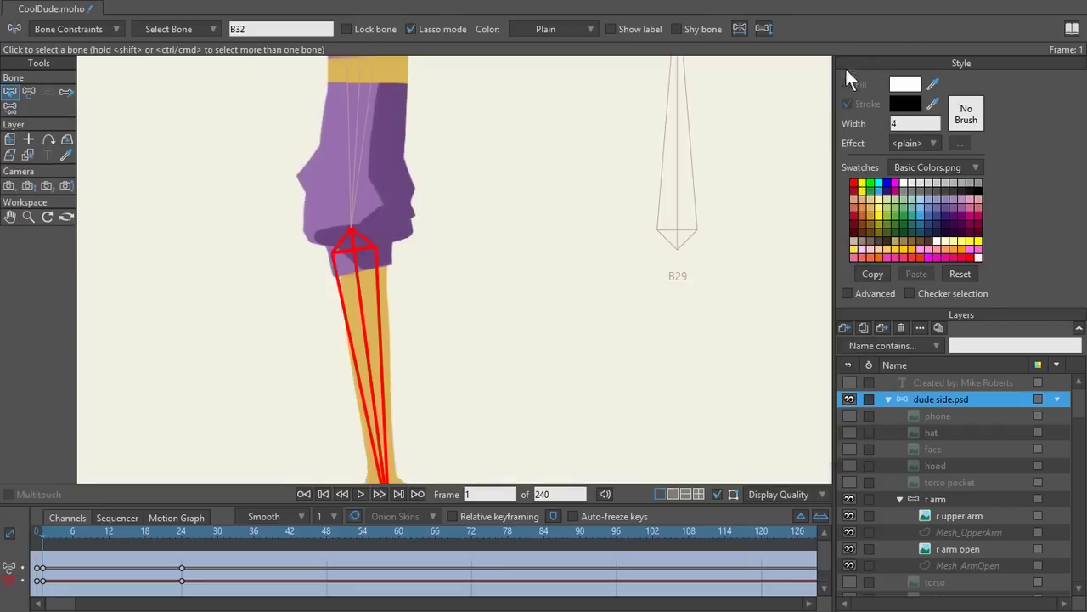
click(973, 532)
mouse_move(43, 536)
mouse_down()
mouse_move(186, 532)
mouse_move(43, 548)
mouse_up()
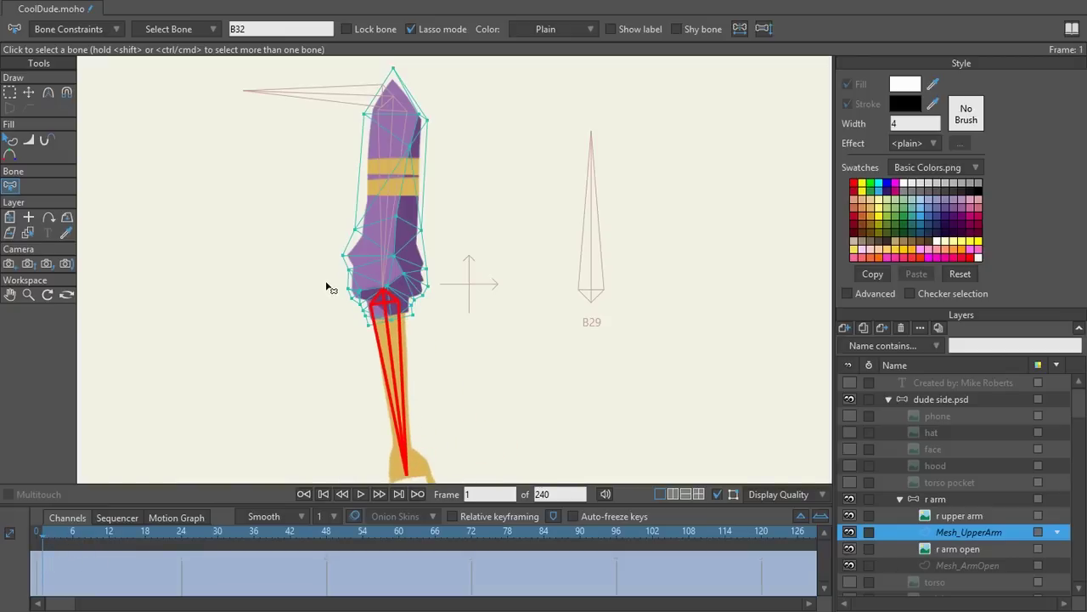
key(ctrl+a)
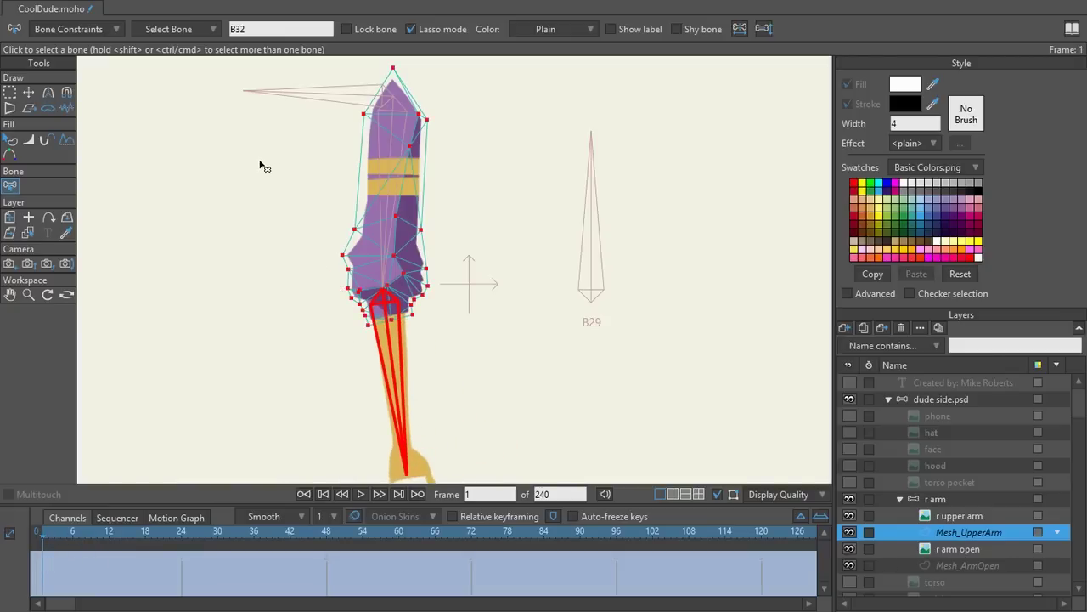
key(t)
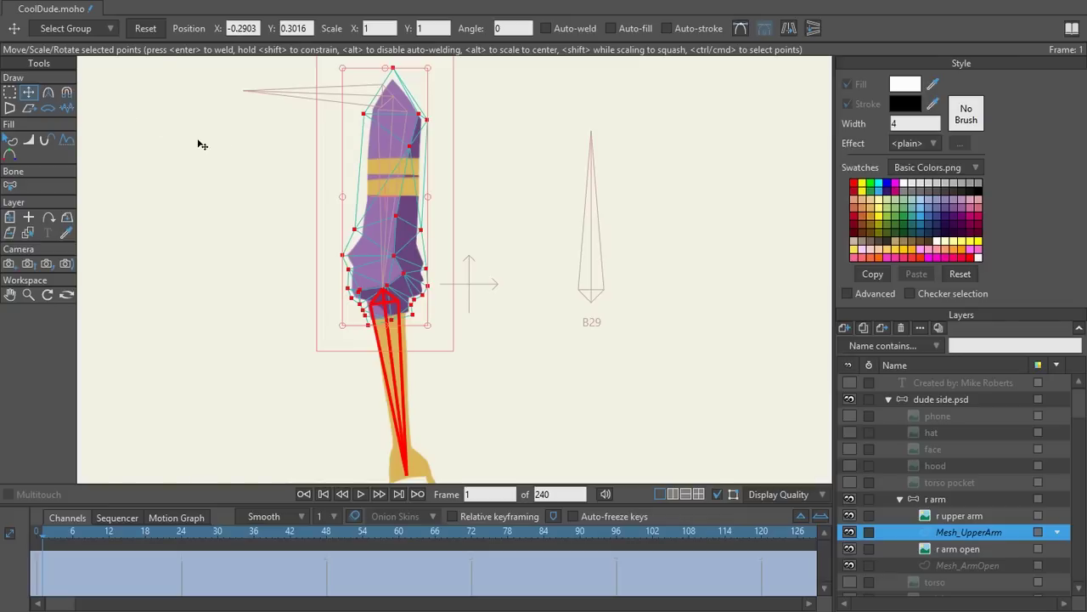
click(149, 31)
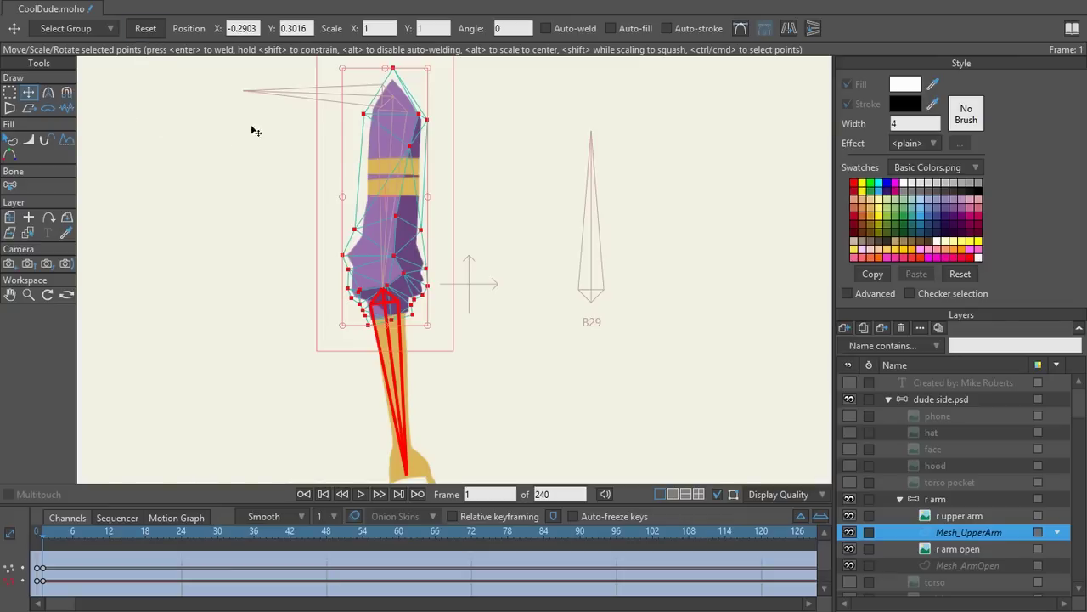
key(i)
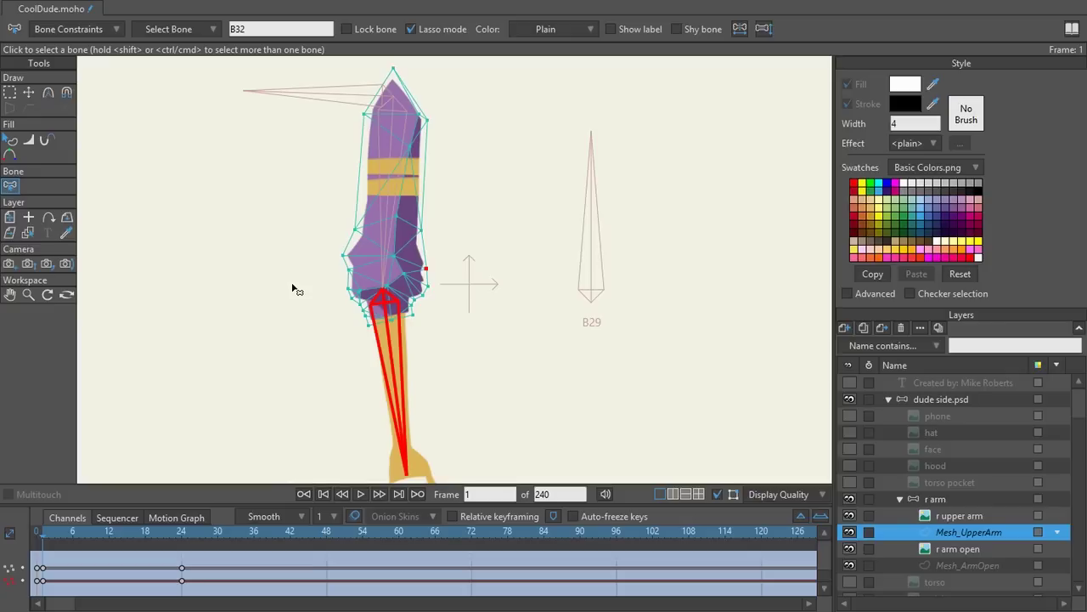
At frame 8 of the B32 action, shift the Mesh_UpperArm points around the sleeve's cuff to follow the bending forearm.
drag(44, 531, 87, 530)
scroll(456, 274, up, 5)
drag(268, 446, 370, 282)
scroll(444, 277, up, 3)
drag(445, 277, 412, 386)
key(t)
click(441, 210)
drag(445, 211, 463, 267)
drag(344, 300, 387, 307)
drag(248, 323, 306, 326)
drag(231, 281, 265, 281)
drag(301, 327, 296, 332)
scroll(346, 318, down, 2)
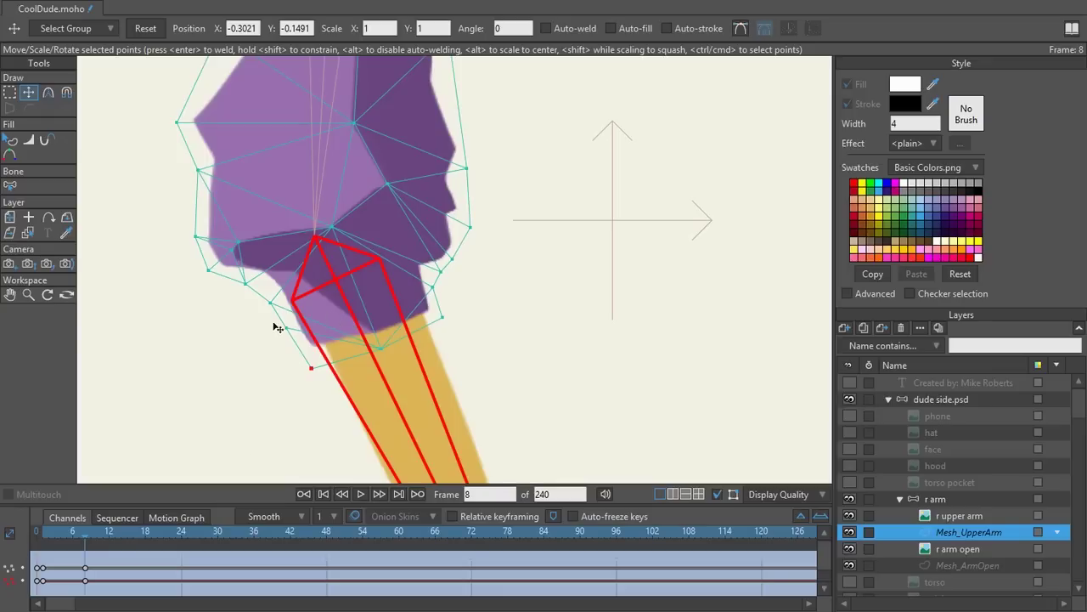
Compare the sleeve mesh between frame 0 and frame 8 of the B32 action.
key(shift+ctrl+Left)
key(shift+ctrl+Right)
key(shift+ctrl+Left)
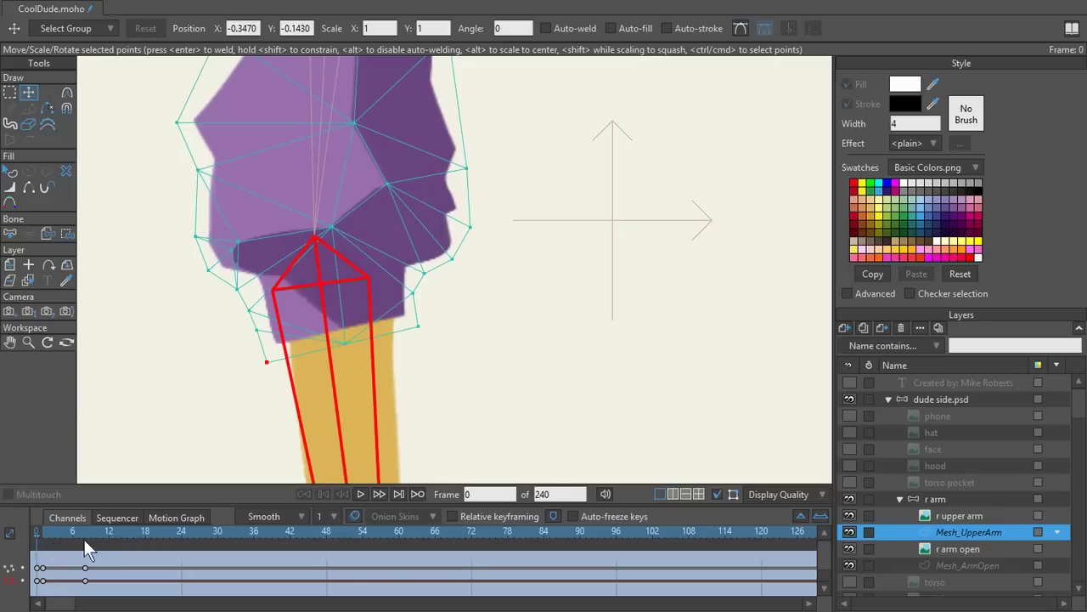
key(shift+ctrl+Right)
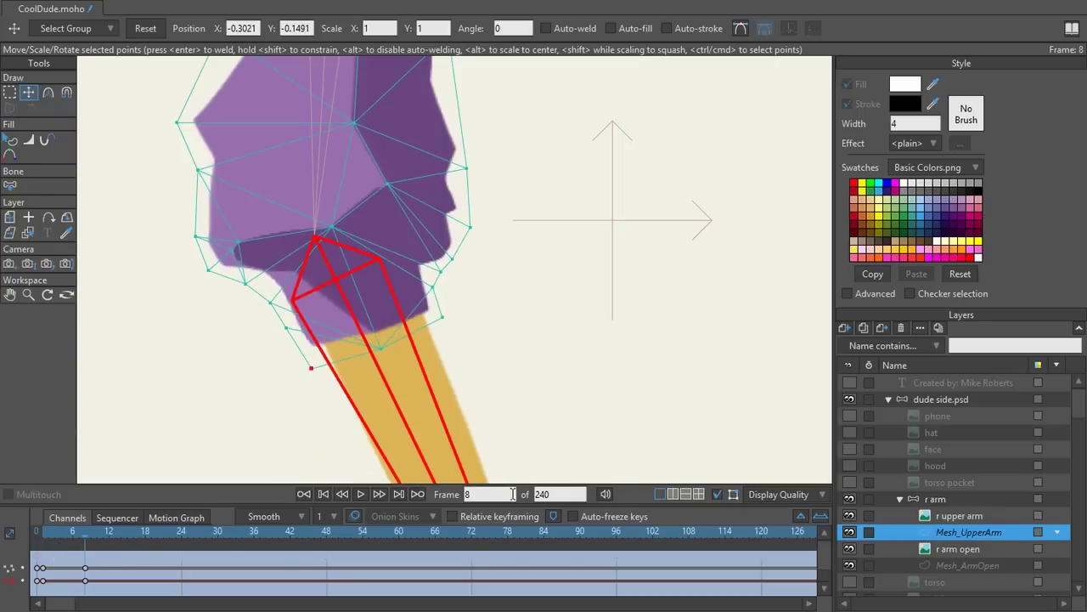
key(shift+ctrl+Left)
key(shift+ctrl+Right)
key(shift+ctrl+Left)
key(shift+ctrl+Right)
key(shift+ctrl+Left)
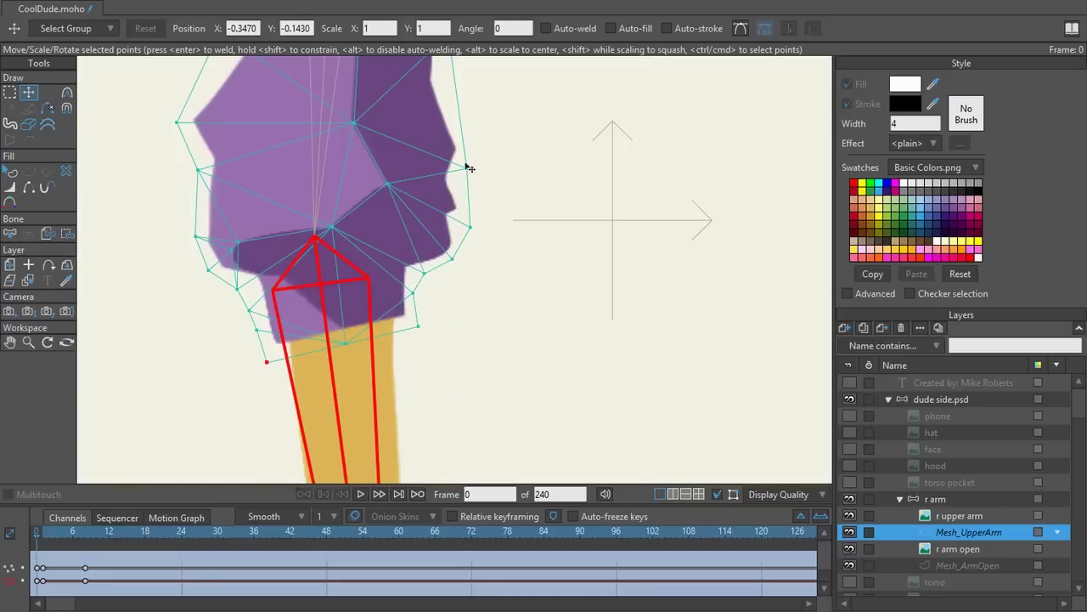
key(shift+ctrl+Right)
key(shift+ctrl+Left)
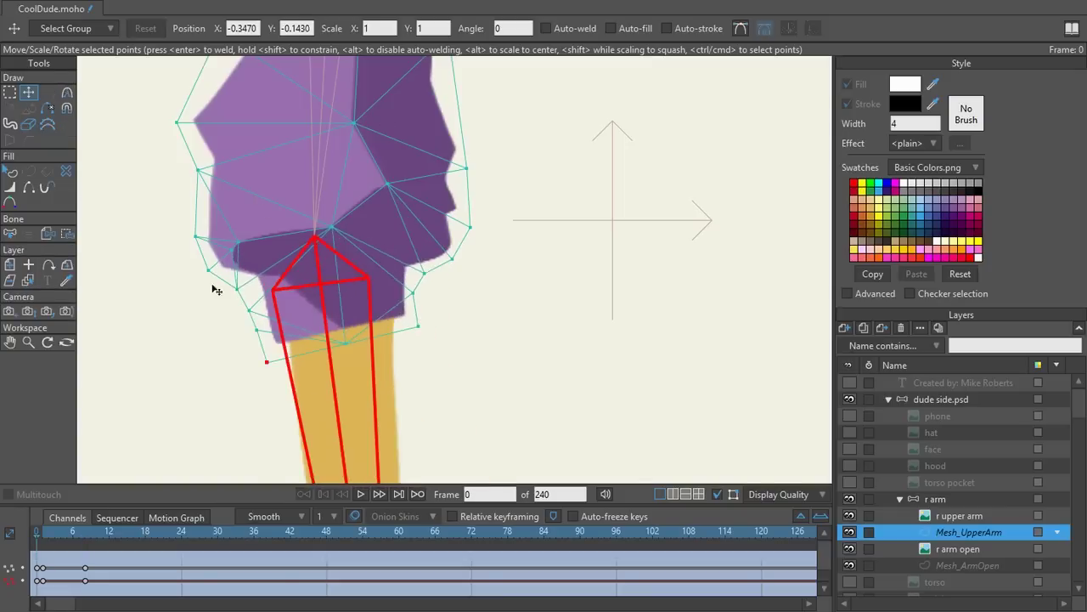
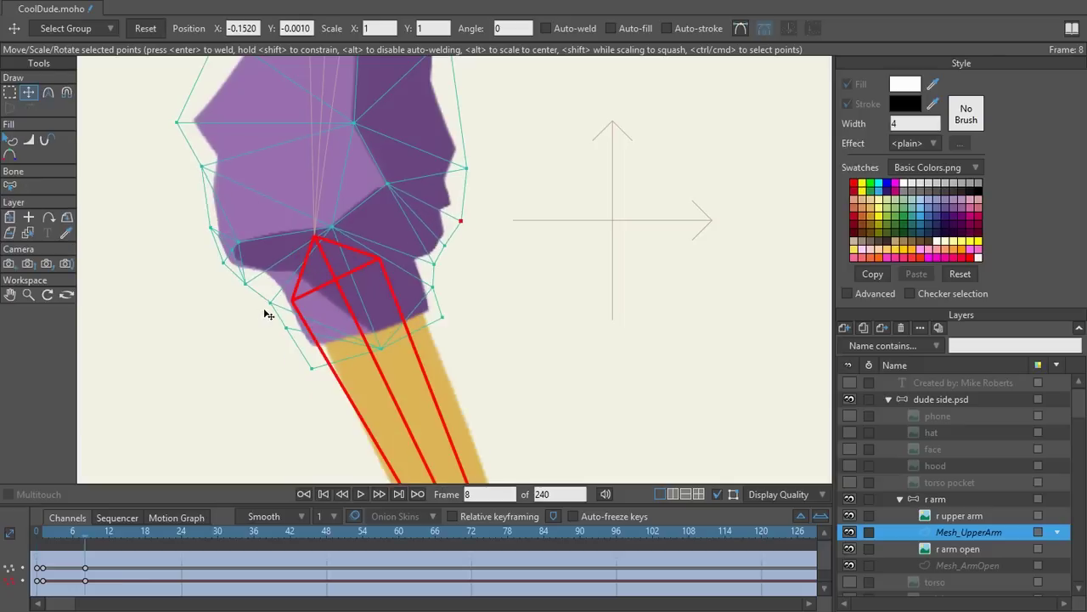
Try moving the sleeve's outermost rear elbow point inward at frame 8 and delete the keyframe for that selected point.
drag(176, 122, 193, 120)
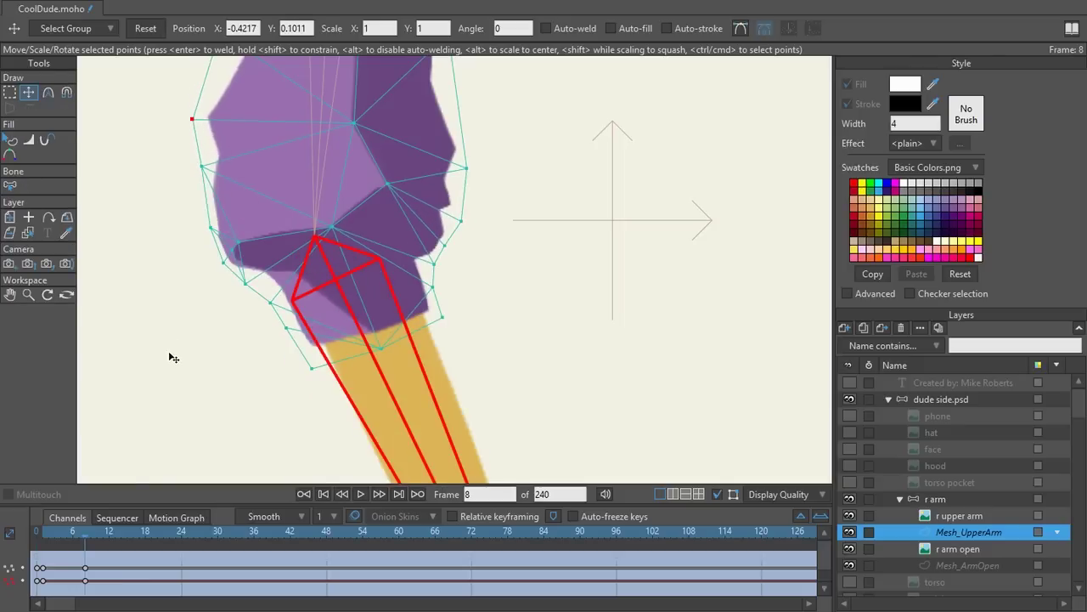
mouse_move(81, 534)
mouse_down()
mouse_move(41, 535)
mouse_move(85, 534)
mouse_up()
key(g)
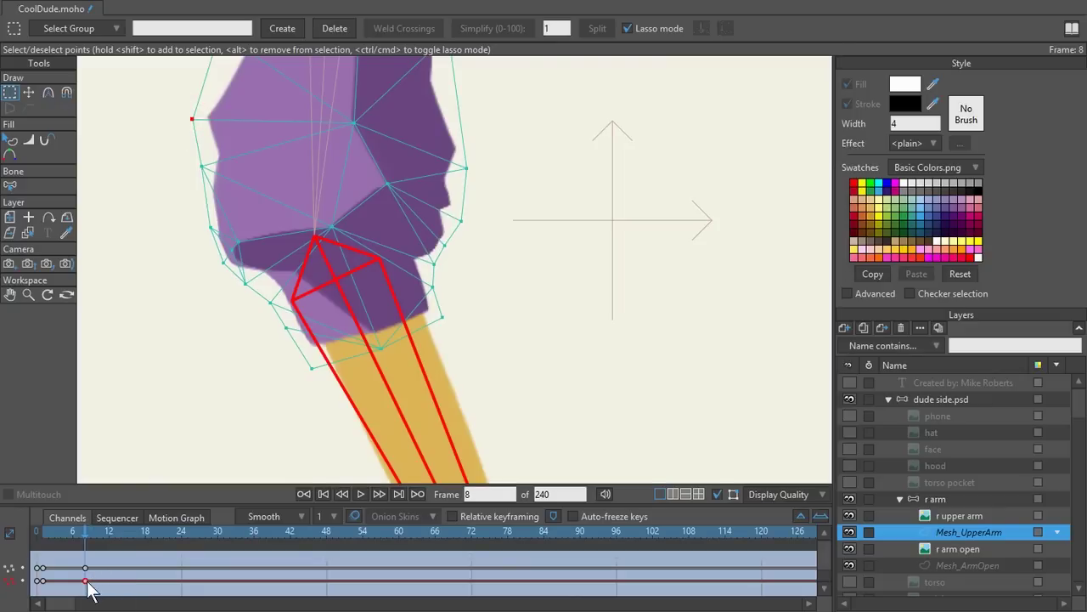
key(Delete)
At frame 14, reposition the mesh points on the inner side of the elbow upward and outward so the sleeve folds over the forearm.
drag(72, 525, 119, 531)
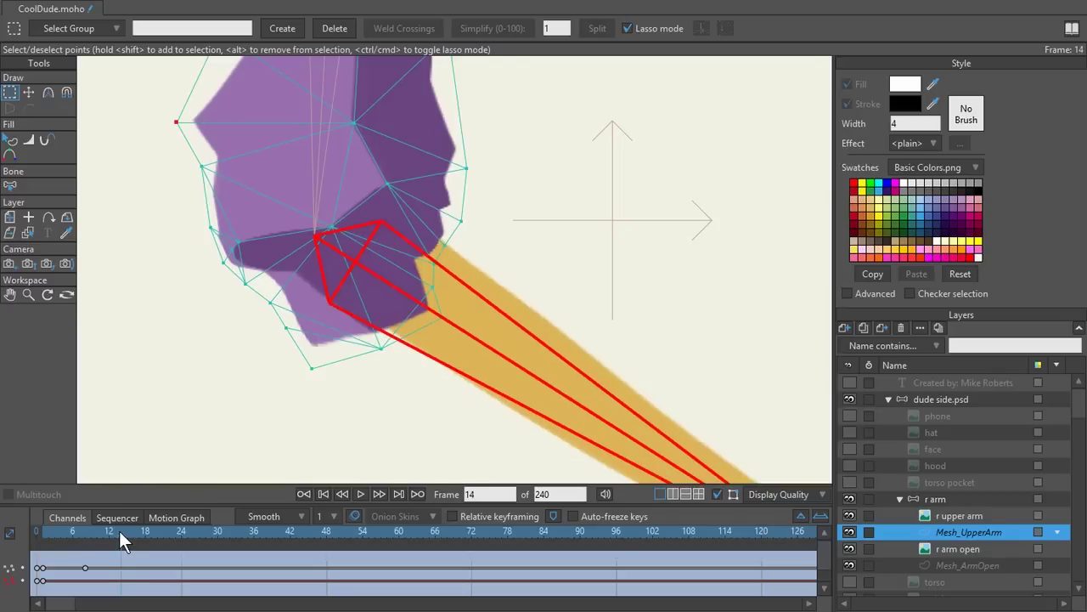
drag(429, 277, 429, 316)
scroll(396, 277, up, 2)
scroll(429, 319, up, 1)
scroll(388, 291, down, 2)
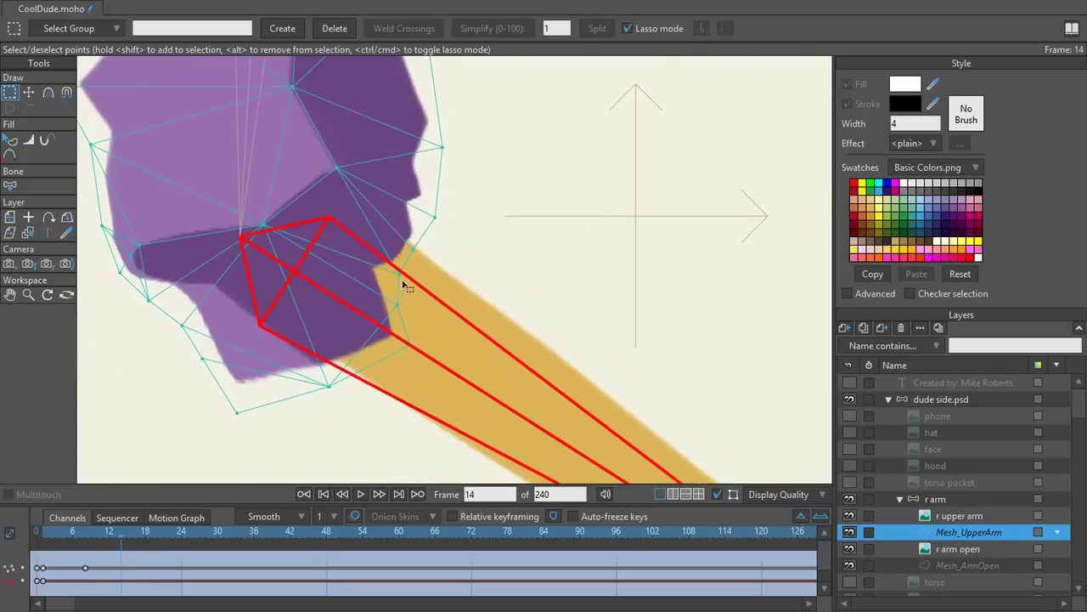
key(t)
mouse_move(415, 262)
mouse_down()
mouse_move(418, 286)
mouse_move(426, 252)
mouse_up()
drag(436, 215, 446, 190)
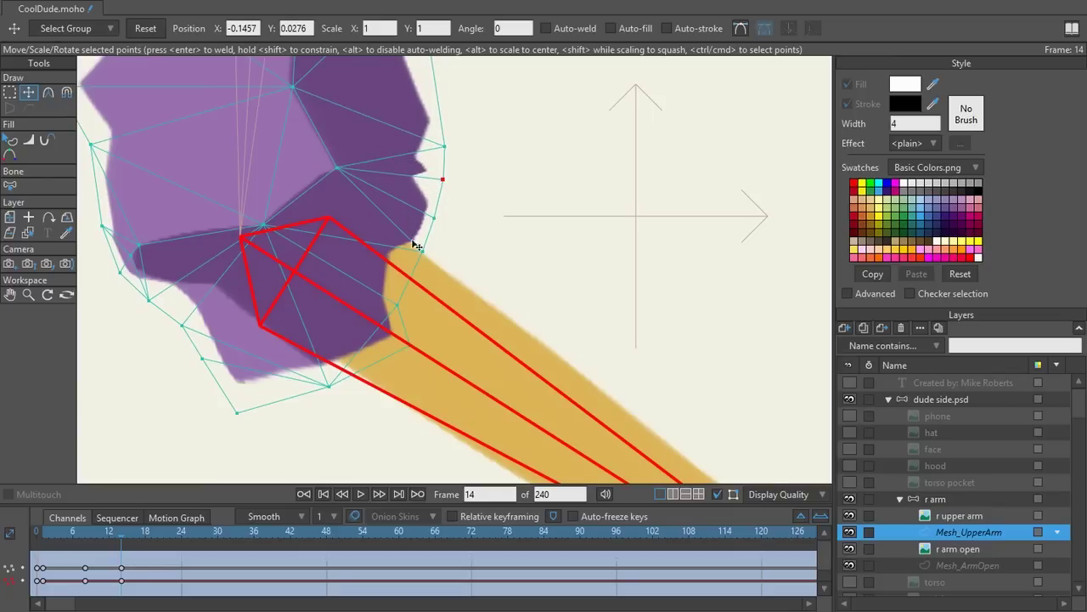
drag(402, 301, 429, 297)
drag(424, 253, 433, 237)
drag(425, 299, 439, 240)
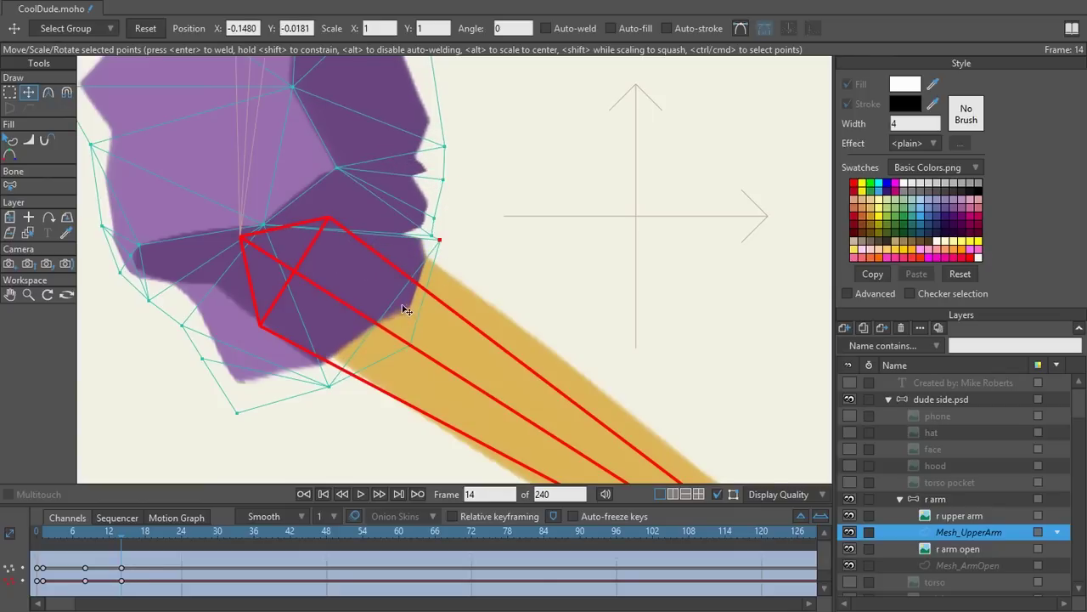
At frame 14, pull the Mesh_UpperArm points along the sleeve's lower cuff edge in toward the forearm to flatten the bulge.
drag(330, 388, 398, 314)
drag(240, 411, 335, 382)
drag(209, 361, 277, 357)
drag(187, 327, 204, 327)
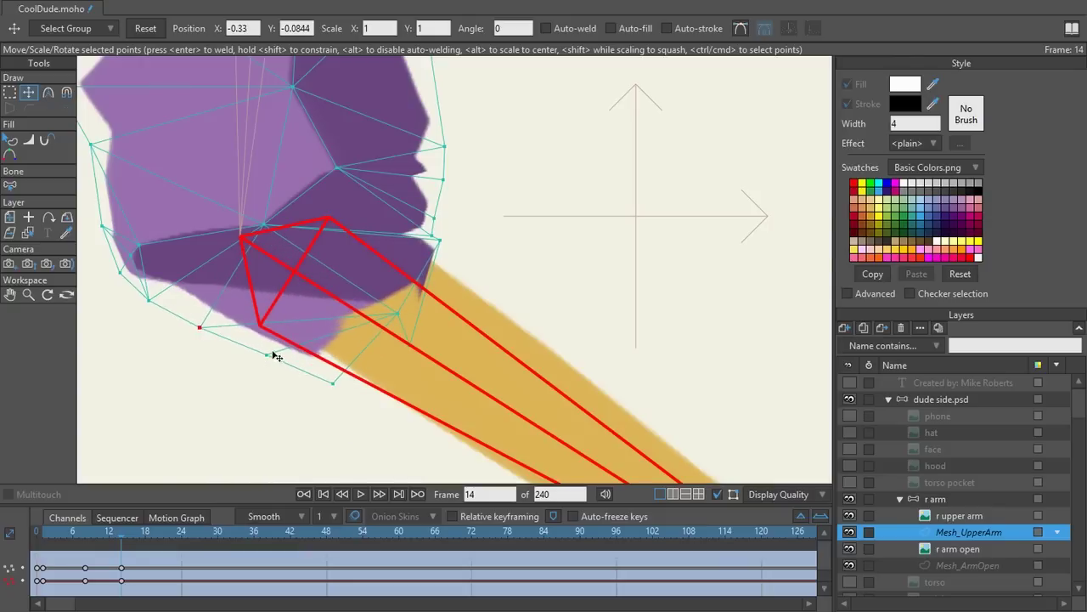
drag(273, 353, 258, 344)
drag(333, 385, 316, 375)
drag(398, 314, 388, 313)
Reposition the mesh points on the cuff's upper corner and inner elbow at frame 14 so the cuff wraps the forearm.
drag(411, 343, 430, 253)
drag(440, 240, 442, 228)
scroll(462, 250, up, 2)
scroll(458, 282, down, 2)
mouse_move(459, 270)
mouse_down()
mouse_move(462, 247)
mouse_move(453, 254)
mouse_move(466, 277)
mouse_up()
mouse_move(456, 307)
mouse_down()
mouse_move(460, 336)
mouse_move(456, 310)
mouse_up()
drag(465, 277, 451, 263)
drag(455, 307, 454, 289)
drag(408, 375, 405, 382)
drag(374, 340, 384, 350)
Fine-tune the closely spaced mesh points in the inner elbow crease at frame 14 to tighten the fold.
click(461, 265)
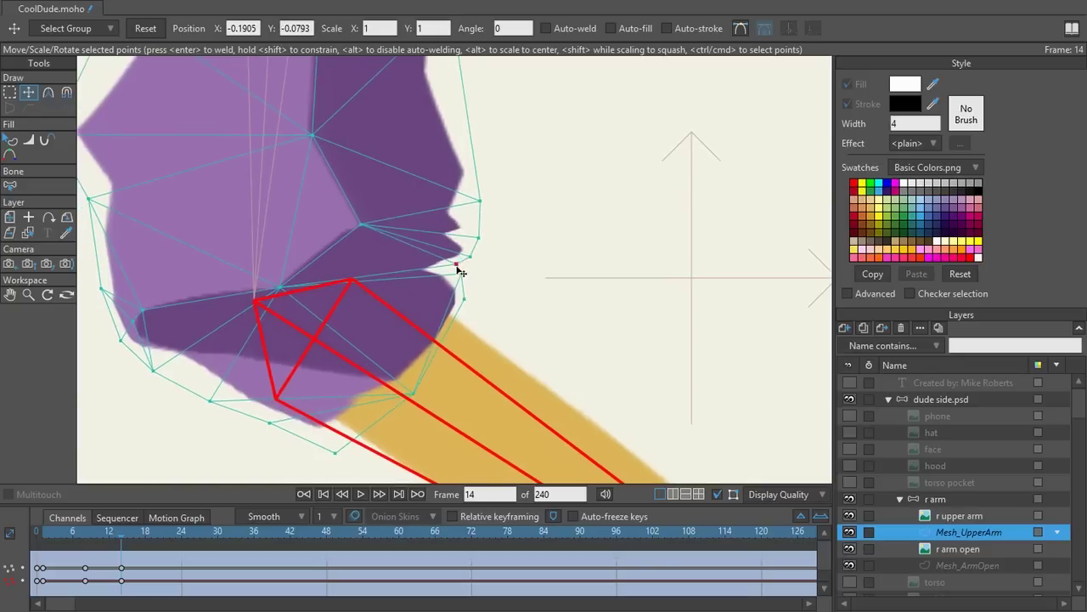
drag(461, 266, 456, 264)
scroll(471, 274, up, 2)
scroll(481, 290, down, 4)
scroll(470, 302, up, 4)
scroll(467, 307, down, 1)
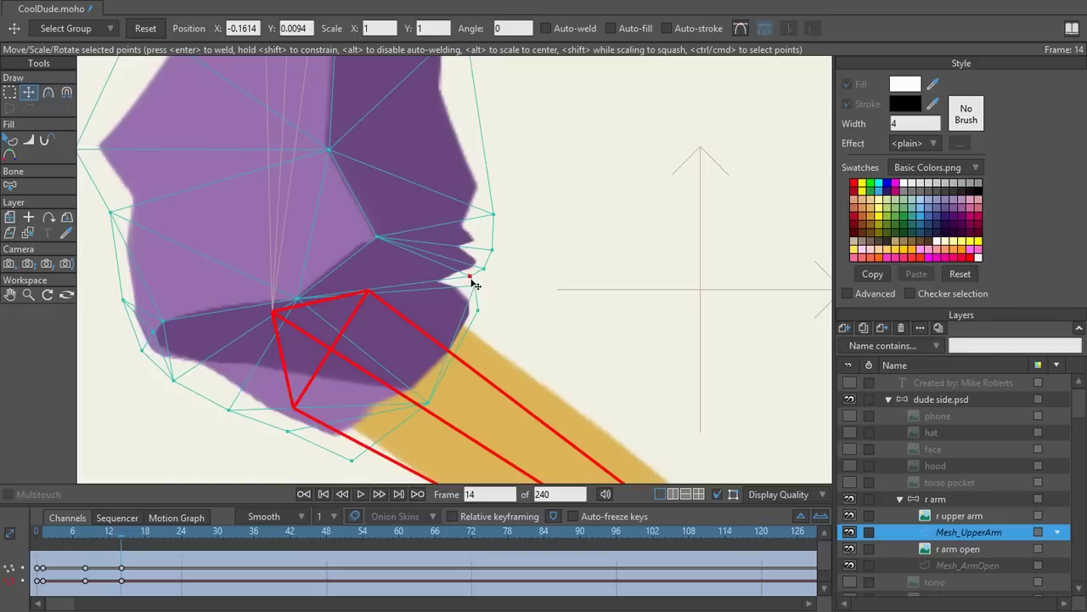
drag(506, 261, 480, 298)
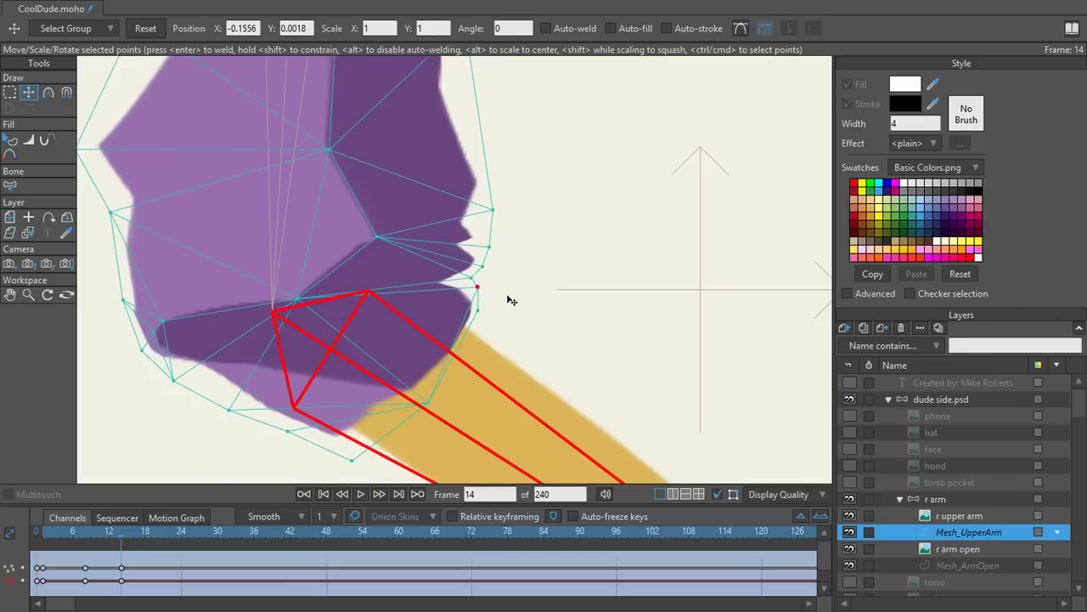
Compare the sleeve mesh between frame 0 and frame 14 of the action.
key(ctrl+0)
key(ctrl+0)
key(ctrl+0)
key(ctrl+0)
key(ctrl+0)
key(ctrl+0)
scroll(496, 314, down, 4)
key(ctrl+0)
key(ctrl+0)
key(ctrl+0)
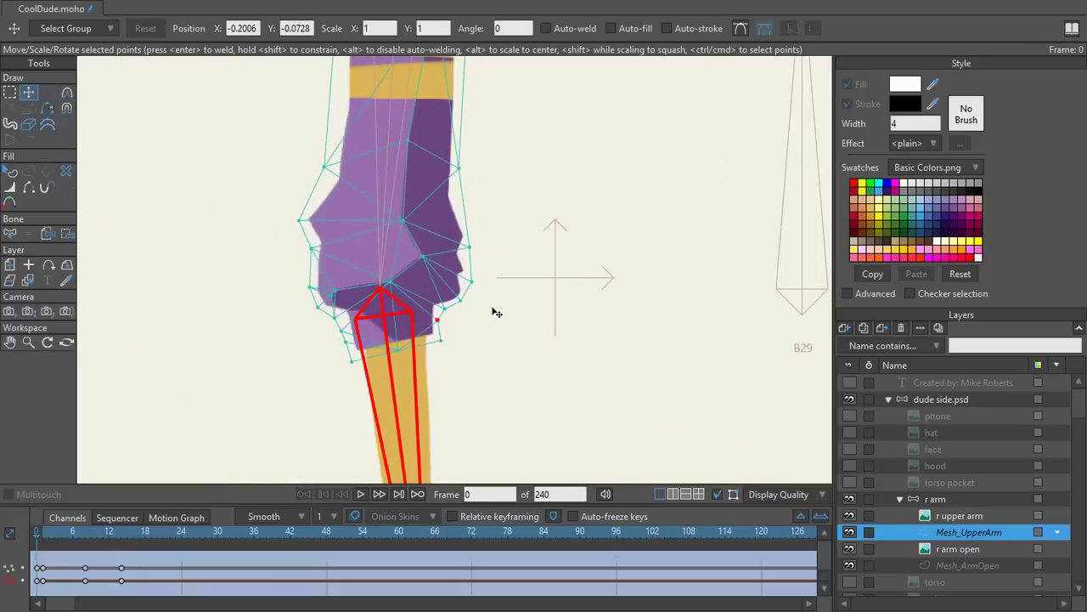
key(ctrl+shift+Right)
key(ctrl+shift+Left)
key(ctrl+shift+Right)
At frame 14, nudge the mesh points around the rear elbow and sleeve underside inward, and move the shadow's rear corner up toward the elbow joint.
scroll(491, 305, up, 3)
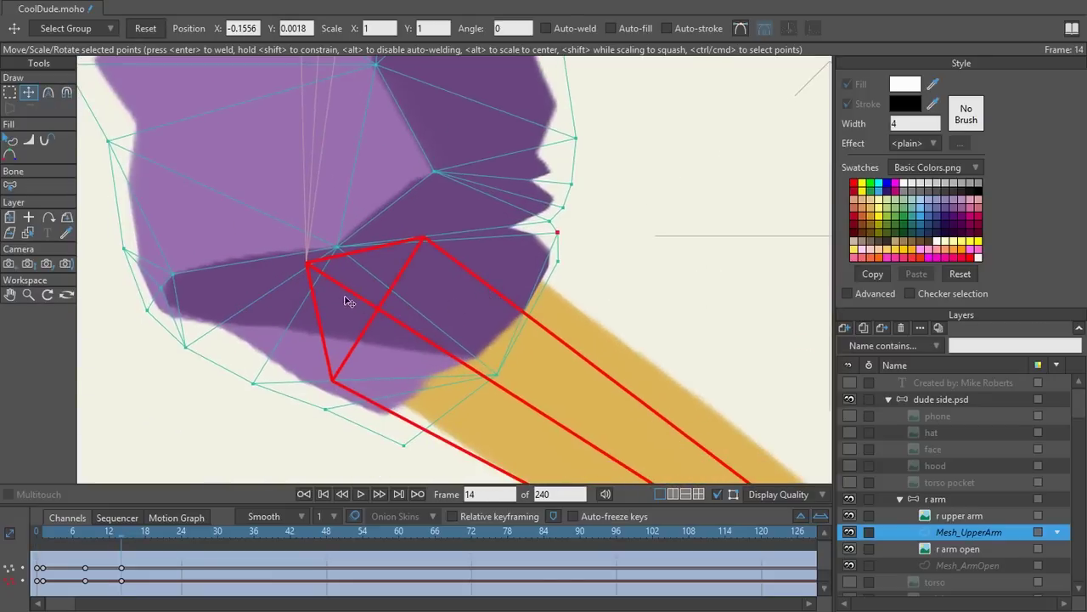
drag(216, 317, 243, 314)
mouse_move(202, 275)
mouse_down()
mouse_move(230, 269)
mouse_move(207, 280)
mouse_up()
drag(221, 344, 228, 336)
drag(262, 369, 270, 365)
drag(336, 401, 337, 397)
drag(415, 435, 417, 427)
drag(240, 279, 263, 259)
scroll(309, 260, down, 3)
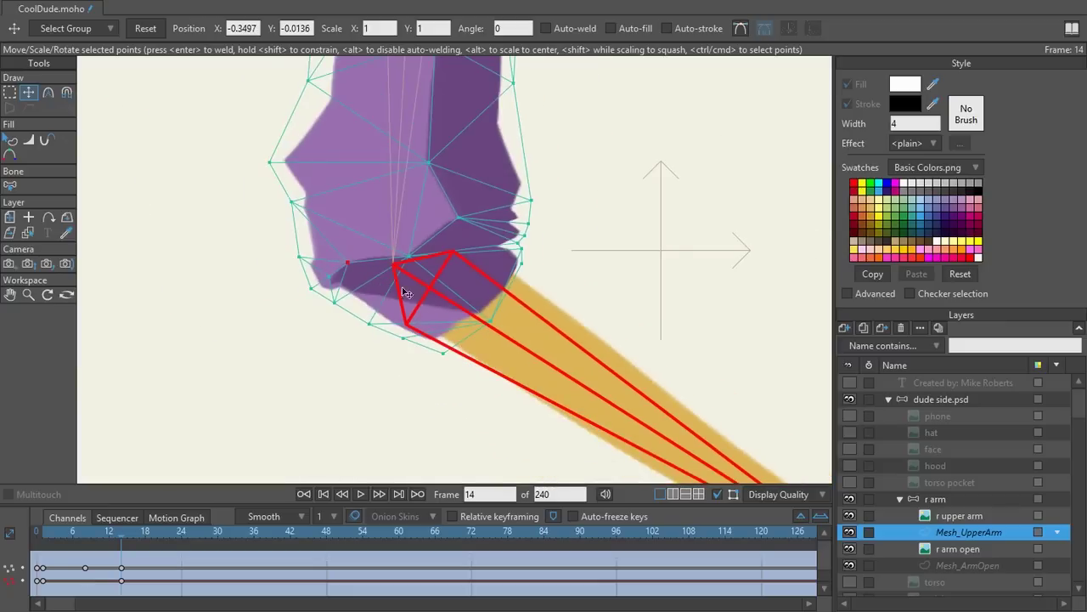
key(ctrl+z)
key(ctrl+shift+z)
Preview the sleeve bend from frame 0 to frame 14 with the mesh and bone overlays hidden, and show the overlays again.
click(716, 494)
key(0)
key(0)
key(shift+ctrl+Left)
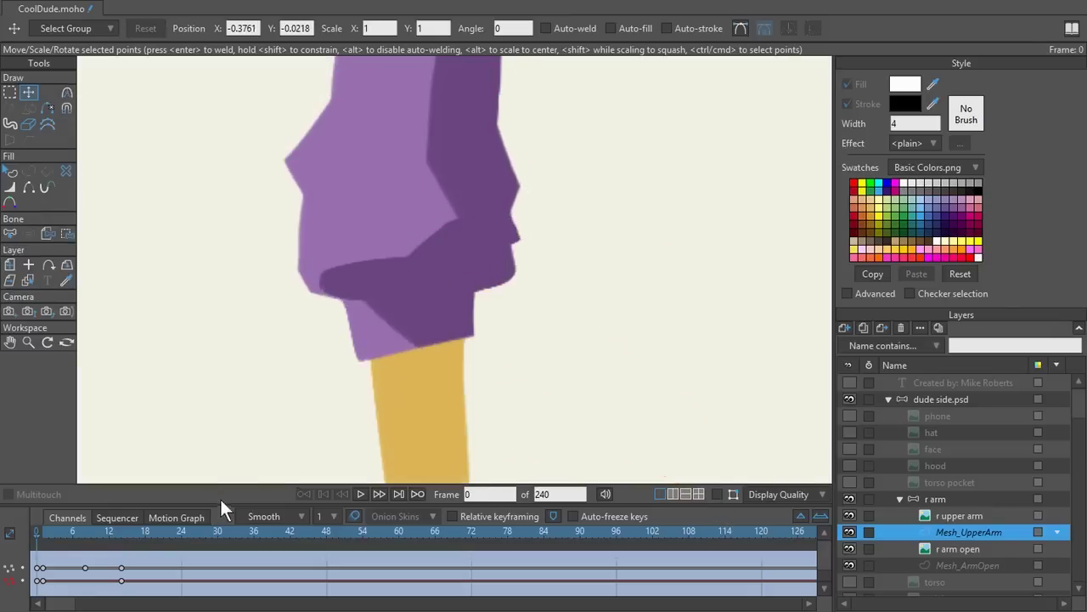
drag(42, 532, 120, 548)
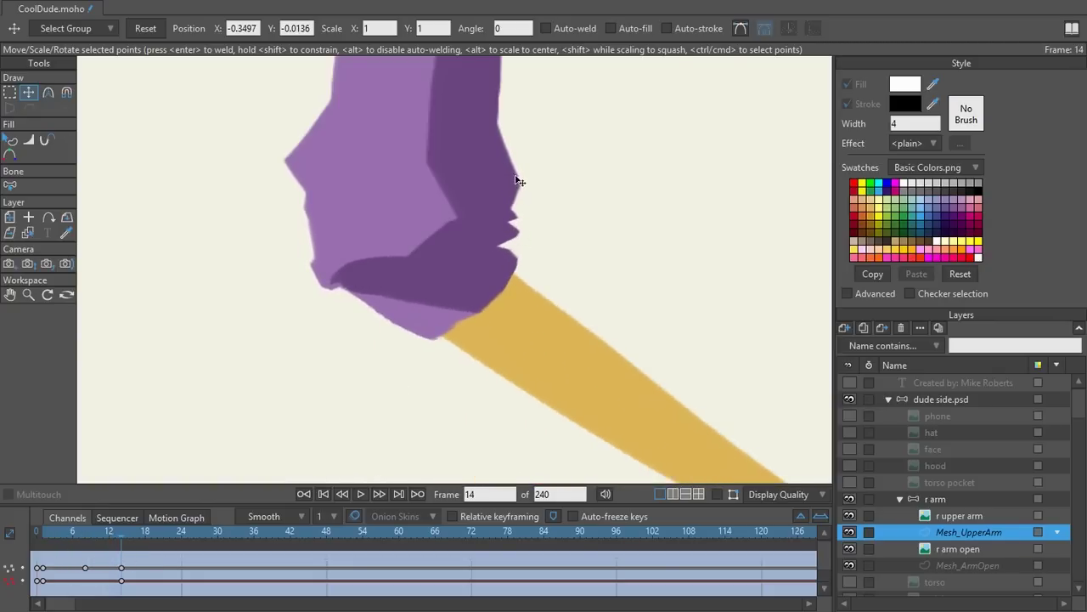
mouse_move(121, 538)
mouse_down()
mouse_move(81, 541)
mouse_move(118, 536)
mouse_up()
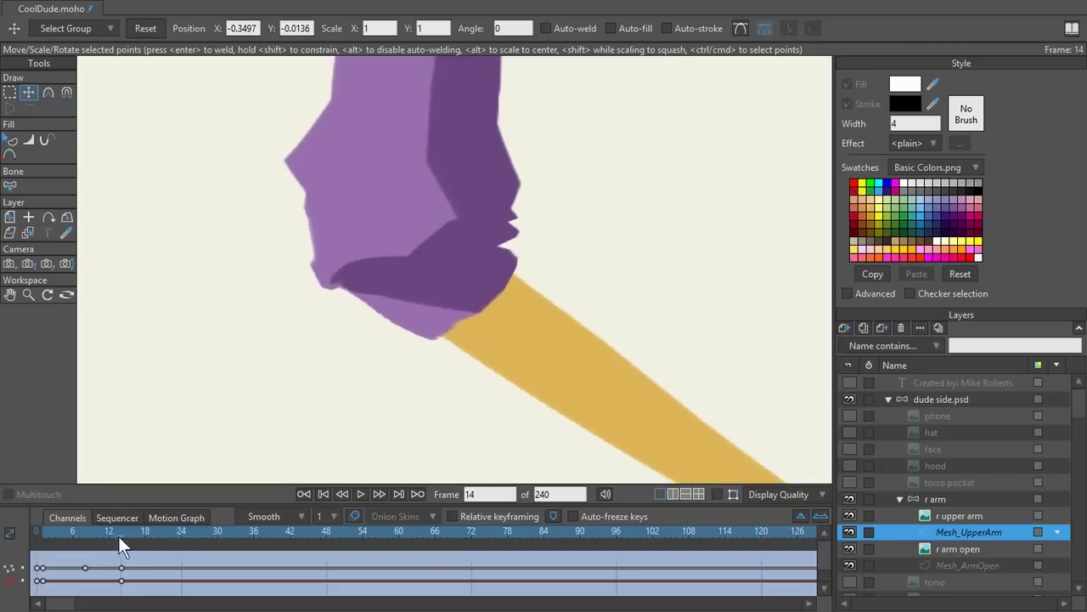
click(717, 496)
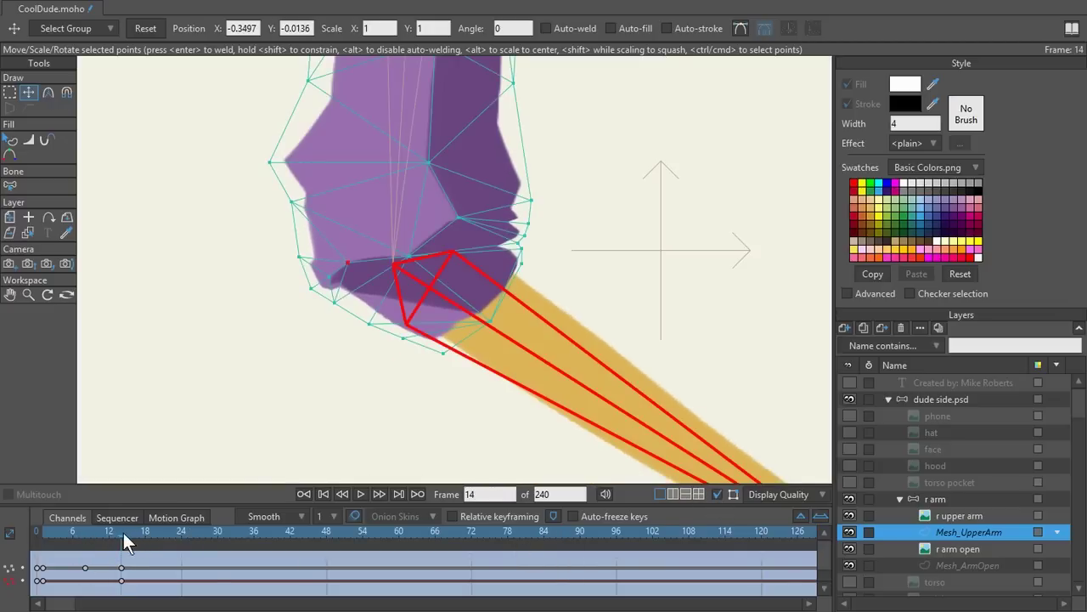
At frame 19, lasso the group of mesh points along the inner elbow crease and shift them upward.
drag(122, 534, 152, 541)
scroll(510, 287, up, 5)
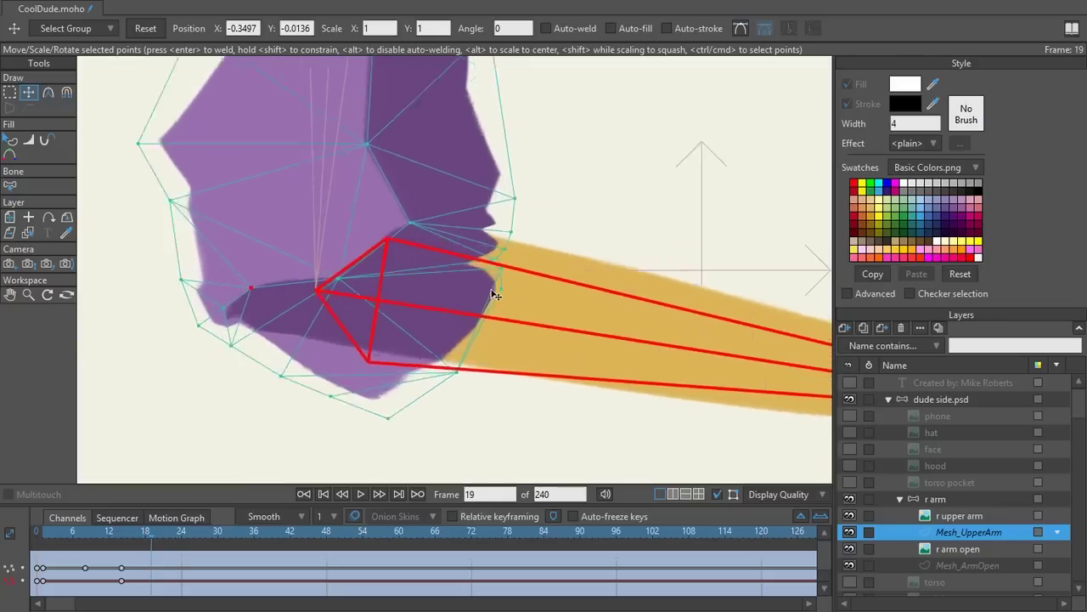
scroll(502, 294, up, 2)
key(g)
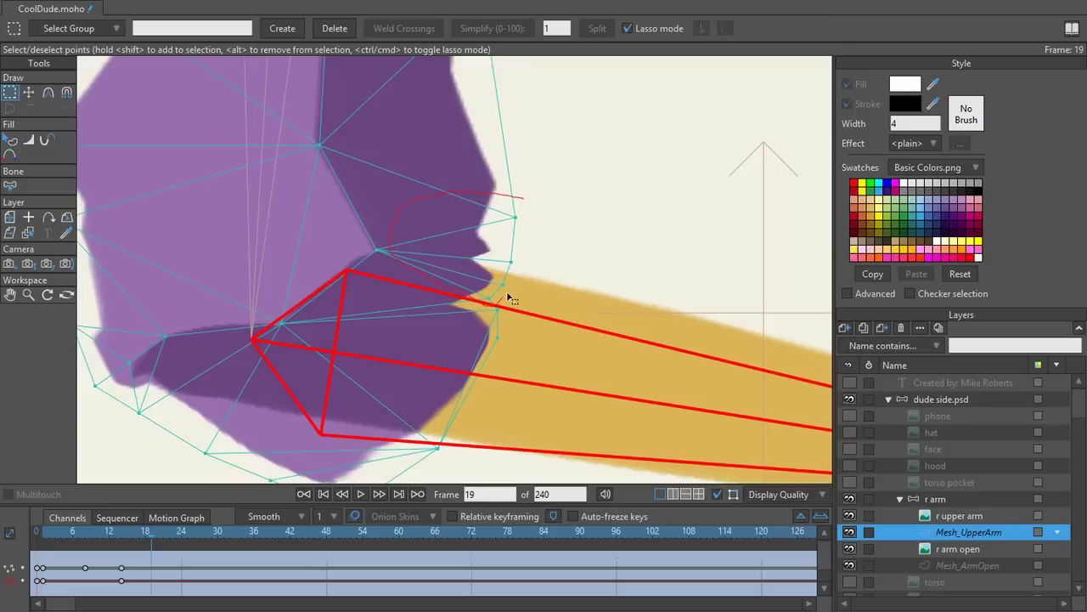
key(t)
mouse_move(486, 239)
mouse_down()
mouse_move(477, 208)
mouse_move(484, 223)
mouse_up()
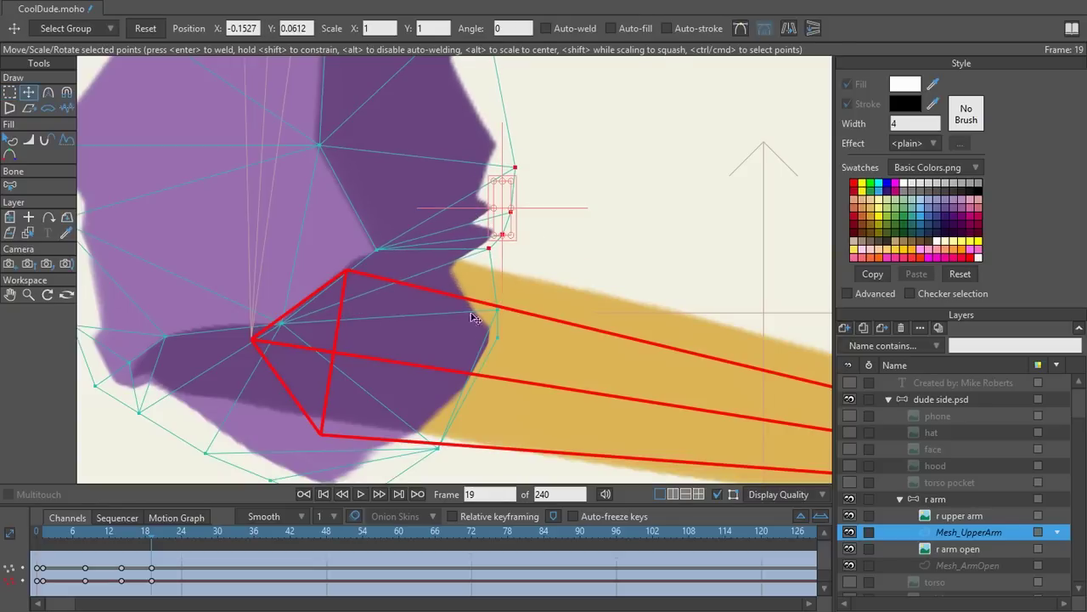
drag(494, 360, 496, 360)
drag(497, 302, 497, 297)
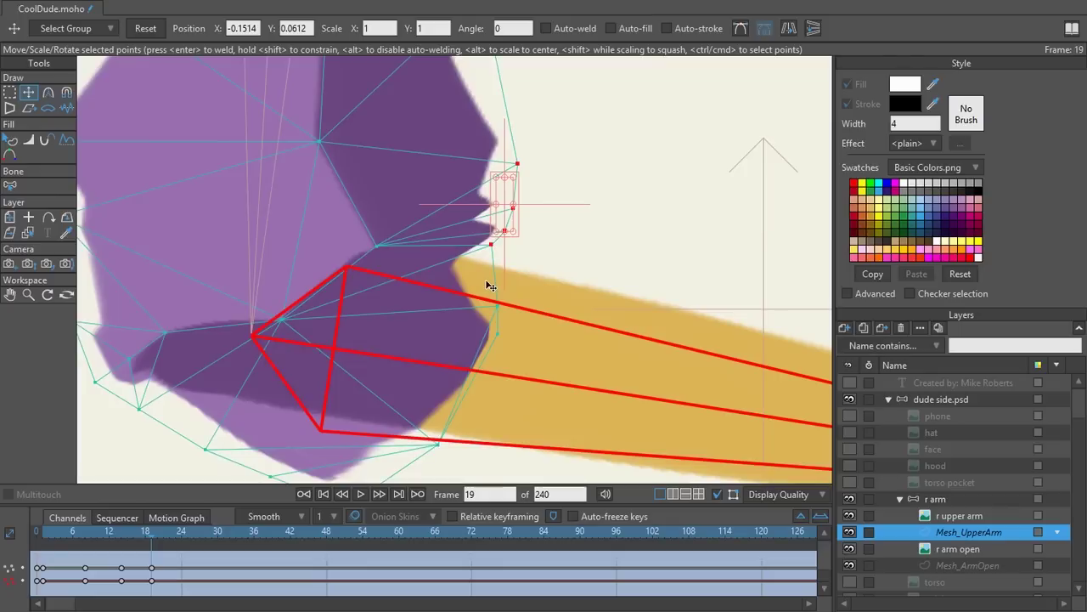
Move the cuff's front and lower mesh points upward at frame 19 so the sleeve opening follows the raised forearm.
click(487, 283)
click(491, 313)
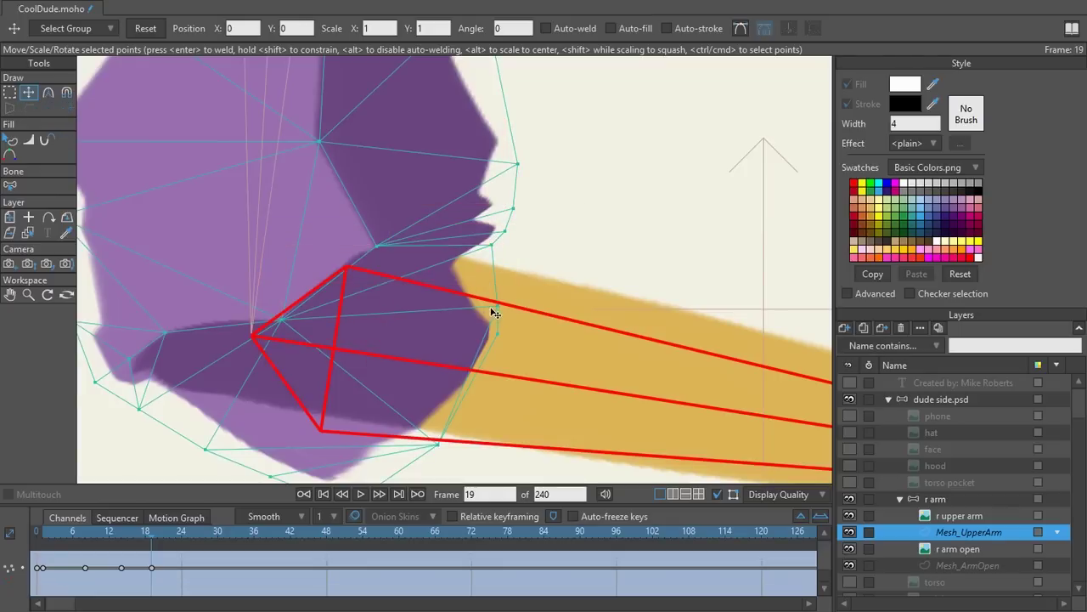
click(498, 310)
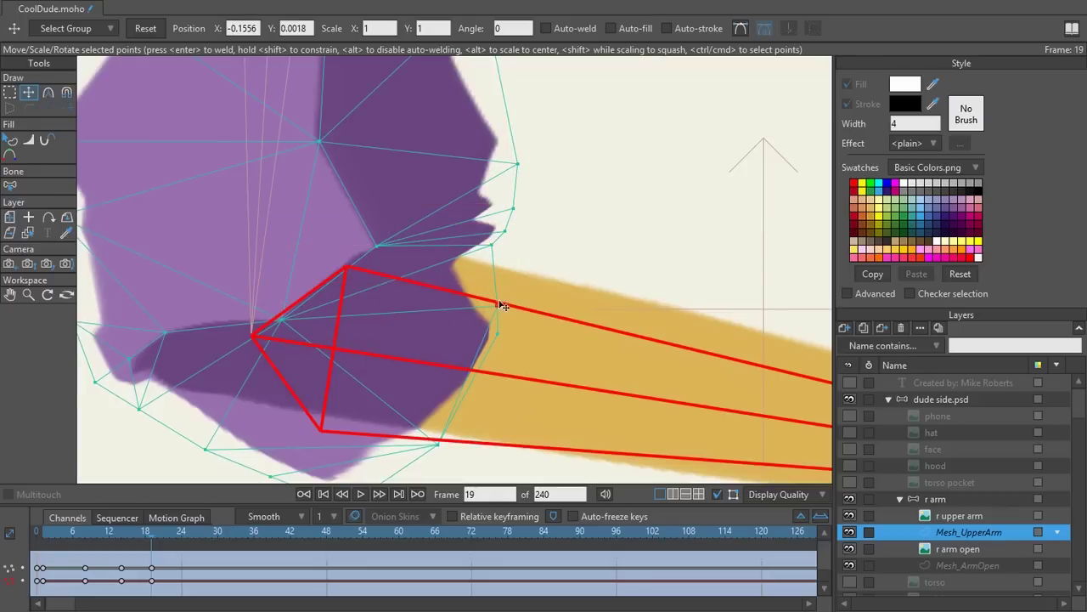
drag(500, 310, 509, 267)
drag(498, 335, 509, 300)
drag(438, 444, 505, 346)
drag(439, 425, 454, 284)
drag(361, 365, 462, 317)
drag(337, 342, 409, 306)
drag(509, 260, 508, 340)
Refine the cuff edge at frame 19 by moving its front points slightly inward and nudging the underside point upward.
scroll(510, 347, down, 2)
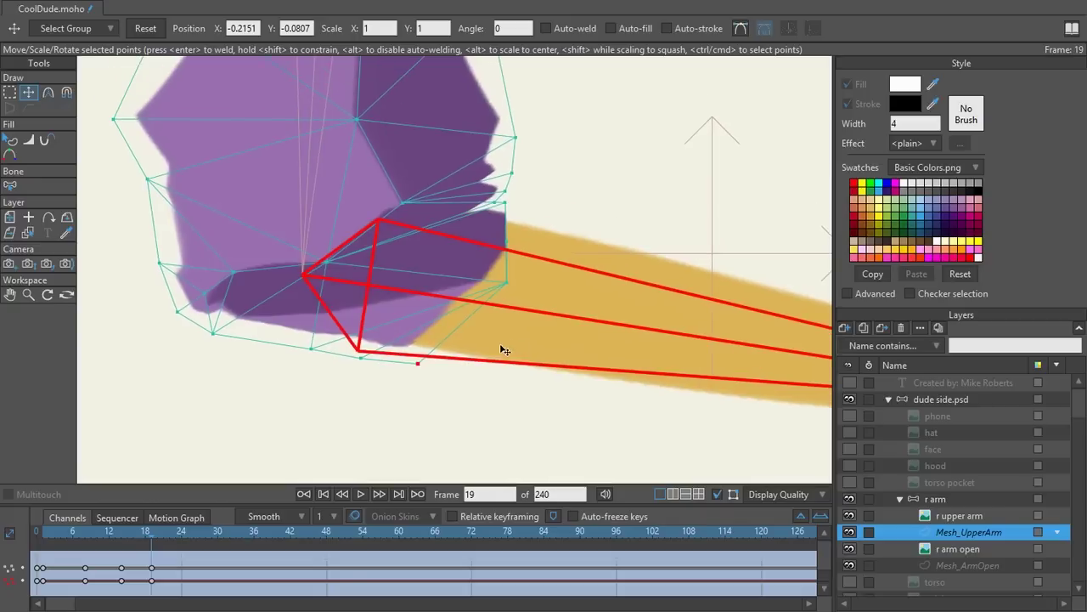
scroll(418, 382, up, 1)
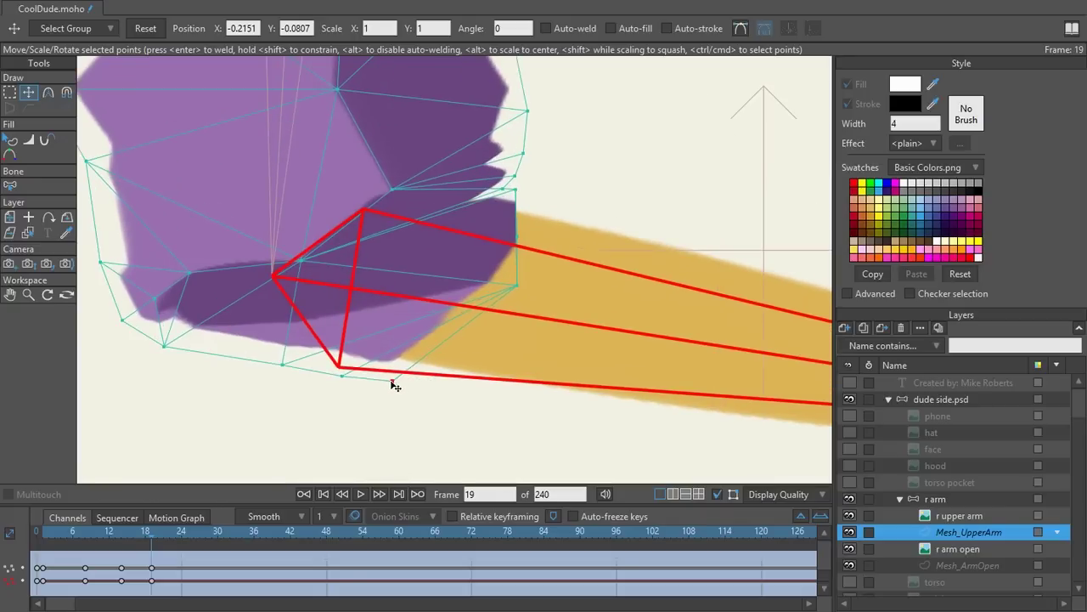
drag(527, 296, 505, 291)
drag(518, 239, 513, 235)
drag(515, 195, 507, 191)
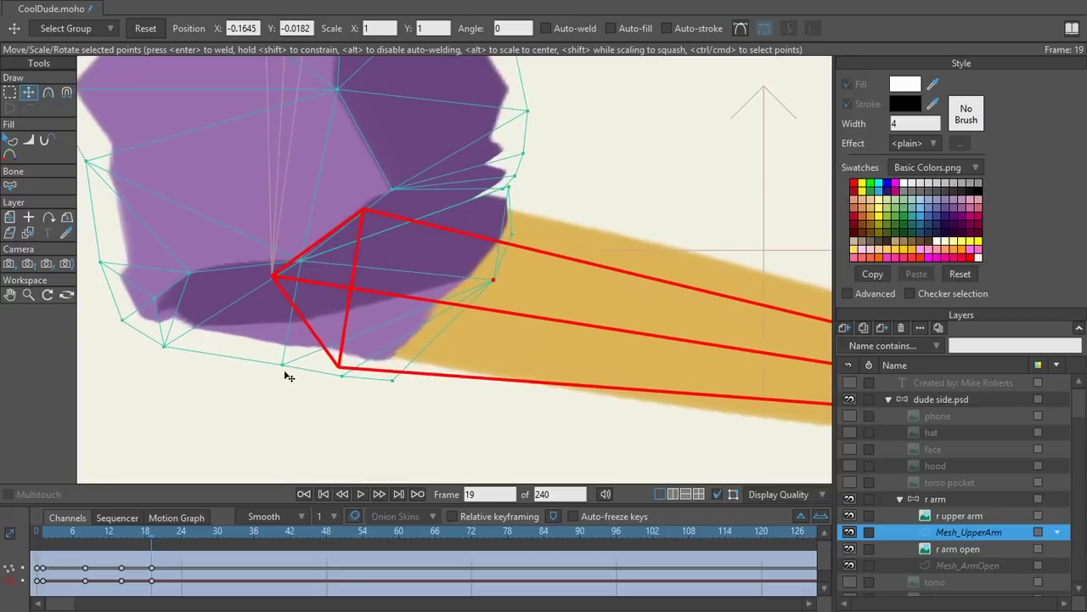
drag(285, 375, 285, 370)
scroll(243, 325, down, 2)
scroll(247, 324, up, 2)
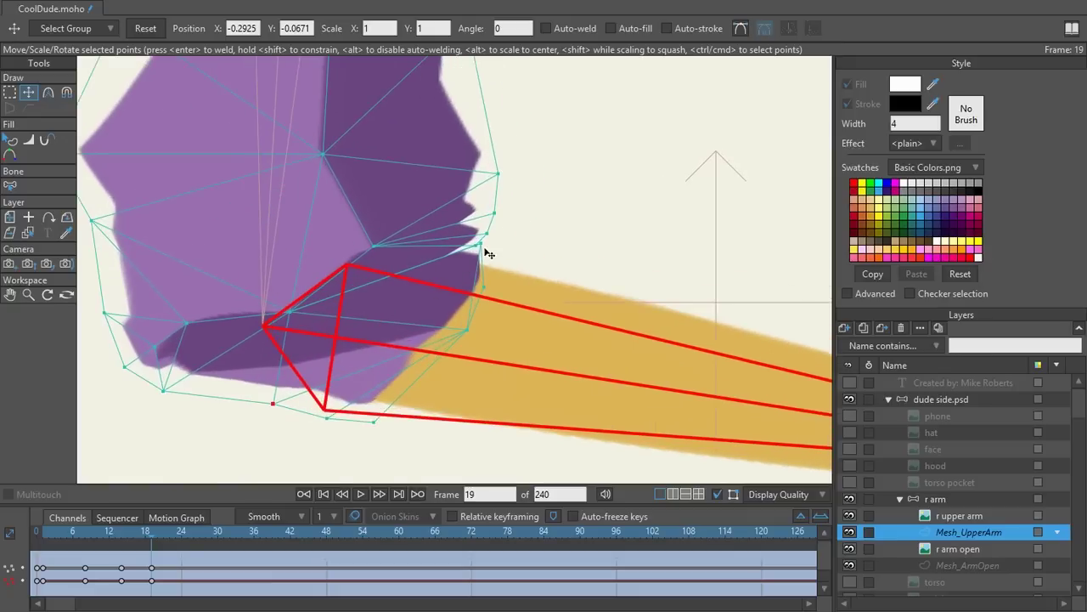
Adjust the individual inner elbow crease points at frame 19 to close the gap between the folded sleeve and the cuff.
click(480, 248)
scroll(481, 248, up, 4)
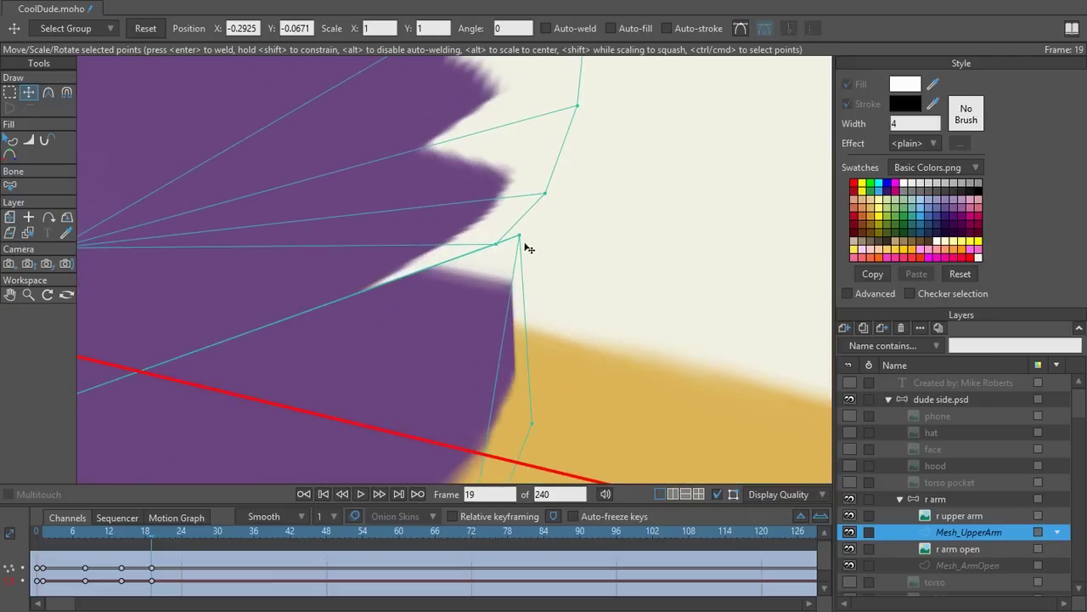
drag(514, 276, 516, 266)
scroll(328, 305, down, 3)
drag(328, 306, 457, 231)
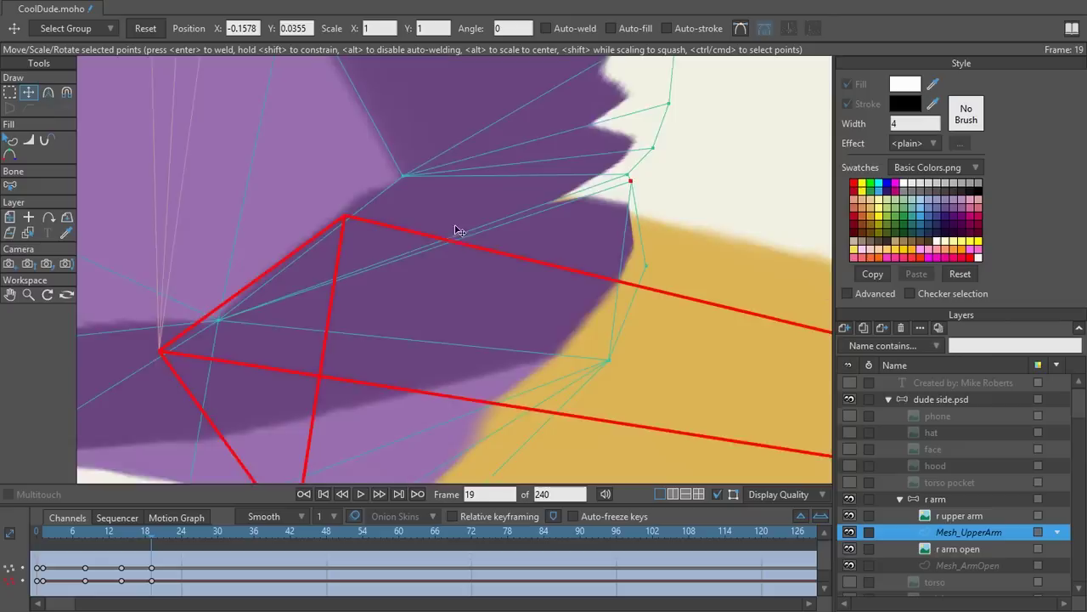
scroll(484, 247, up, 2)
mouse_move(623, 195)
mouse_down()
mouse_move(633, 205)
mouse_move(640, 192)
mouse_up()
drag(618, 186, 643, 129)
drag(674, 164, 591, 247)
scroll(655, 218, down, 2)
scroll(634, 265, up, 2)
drag(636, 214, 608, 210)
scroll(607, 211, down, 7)
drag(508, 269, 521, 230)
scroll(525, 236, up, 1)
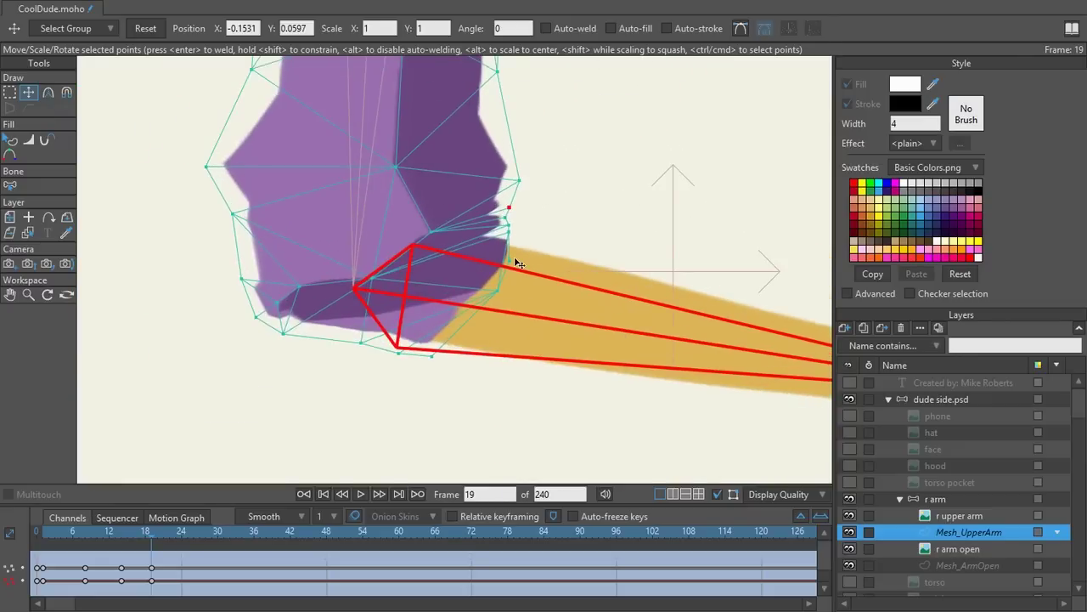
Review the sleeve's deformation up to frame 19, scrubbing the timeline with the mesh and bone overlays hidden before showing them again.
key(ctrl+0)
key(ctrl+0)
key(ctrl+0)
key(ctrl+0)
key(ctrl+0)
key(ctrl+0)
key(ctrl+0)
key(ctrl+0)
key(ctrl+0)
key(ctrl+0)
key(ctrl+0)
key(ctrl+0)
click(717, 494)
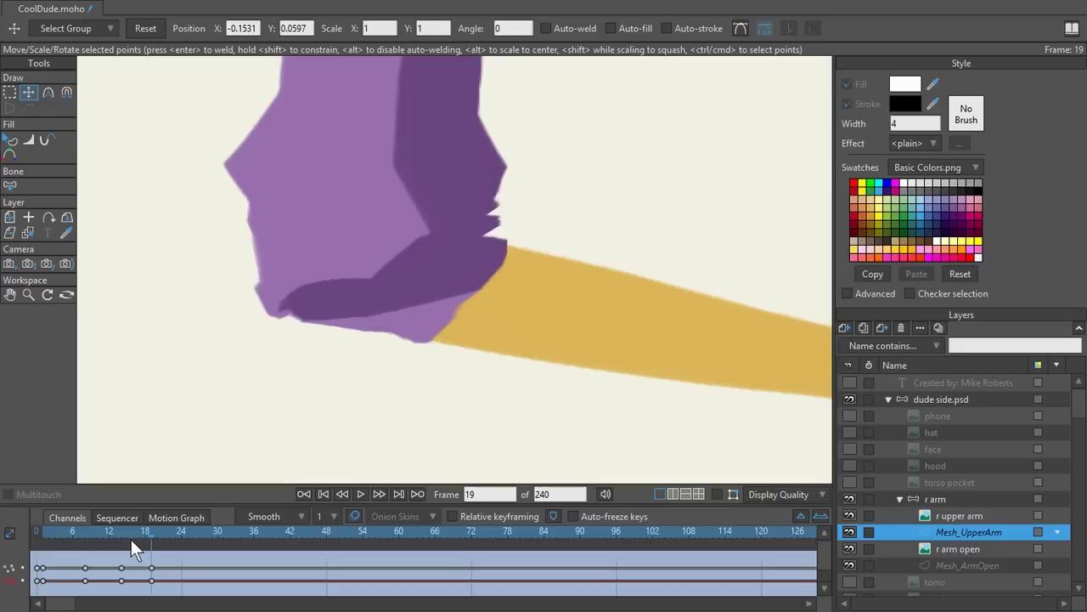
drag(175, 539, 139, 540)
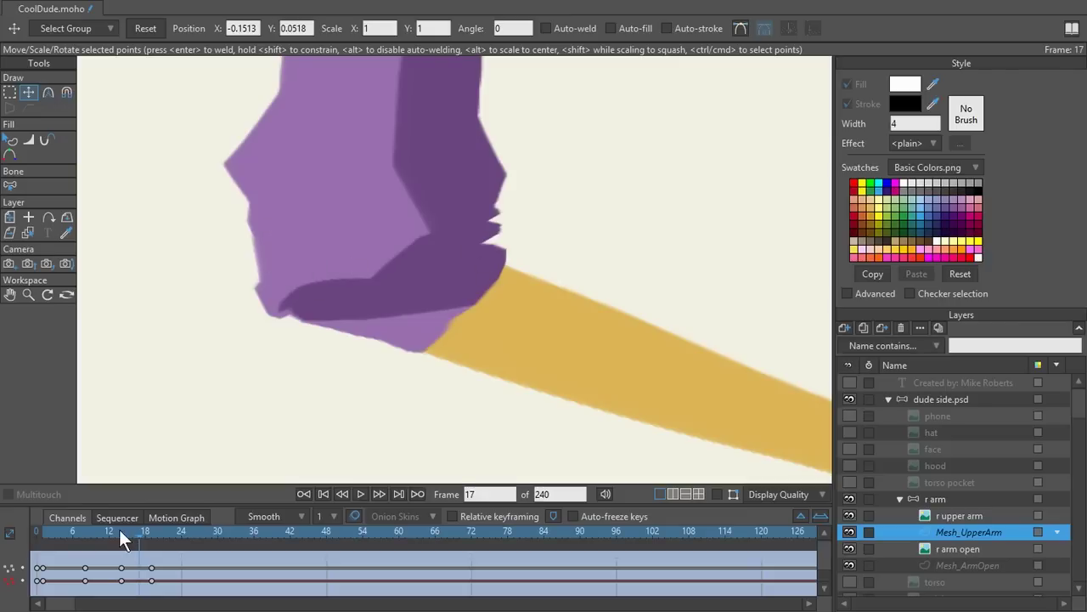
mouse_move(141, 538)
mouse_down()
mouse_move(47, 549)
mouse_move(152, 541)
mouse_up()
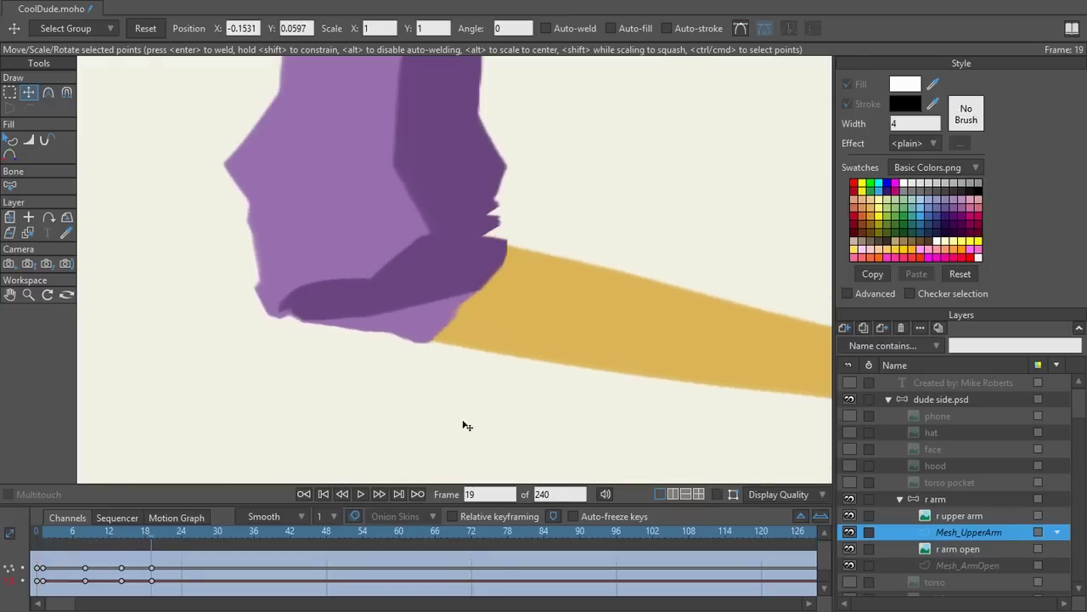
click(718, 494)
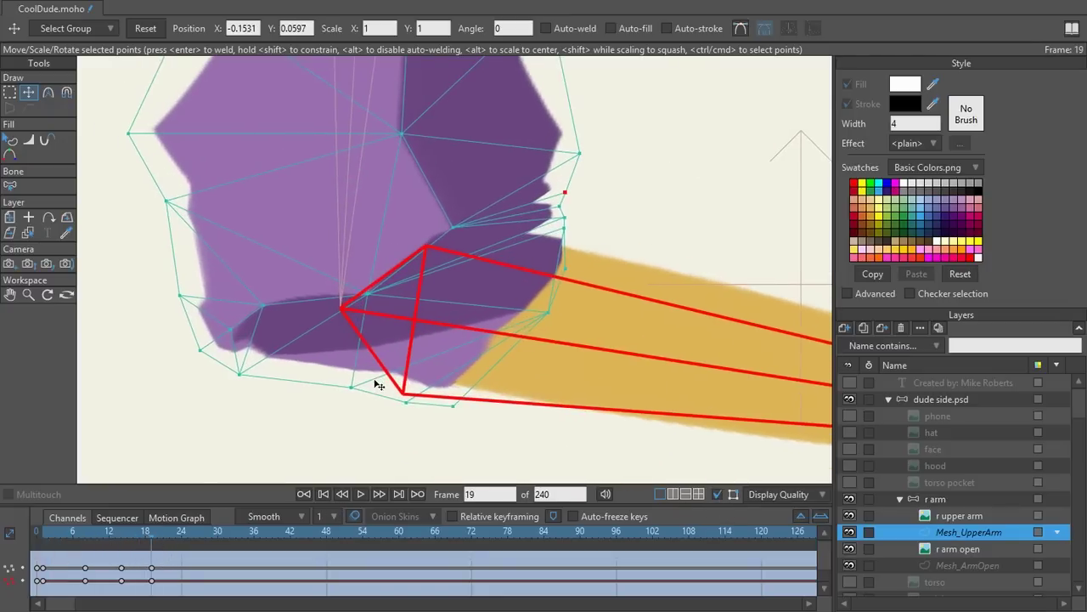
At frame 19, raise the interior mesh points along the sleeve's shadow edge and pull the rear elbow points inward.
drag(456, 232, 427, 183)
drag(371, 297, 372, 232)
key(ctrl+z)
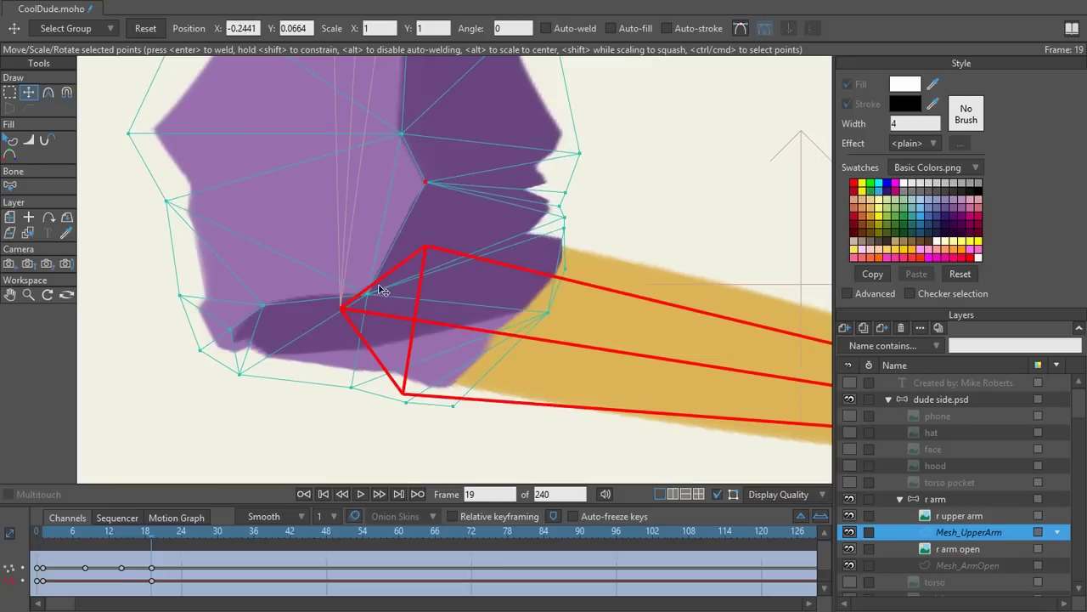
drag(373, 293, 371, 267)
drag(279, 300, 286, 282)
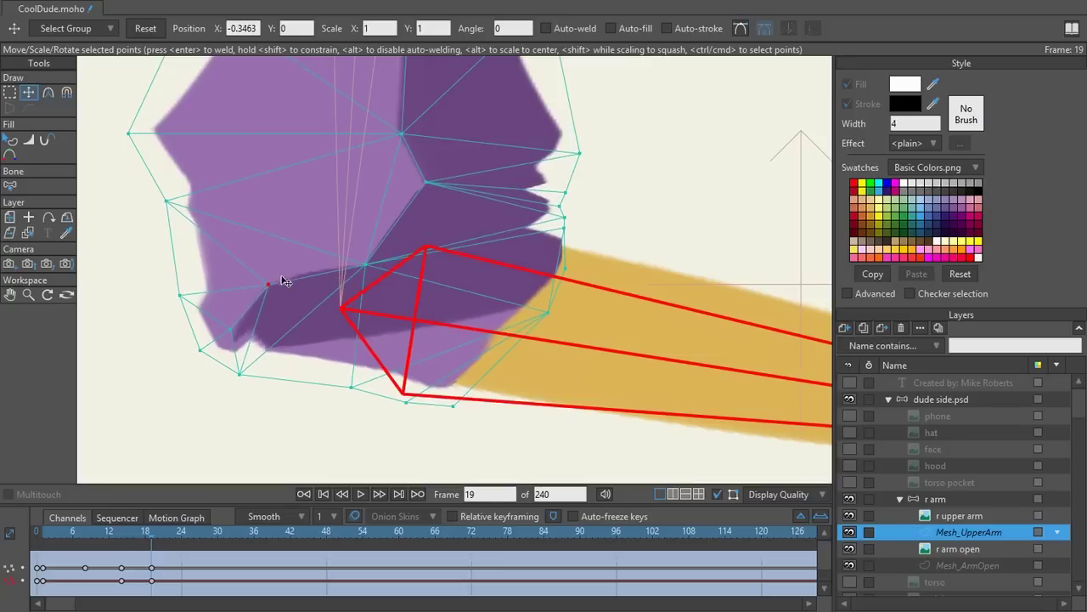
drag(237, 330, 243, 310)
drag(240, 375, 249, 374)
drag(370, 267, 366, 260)
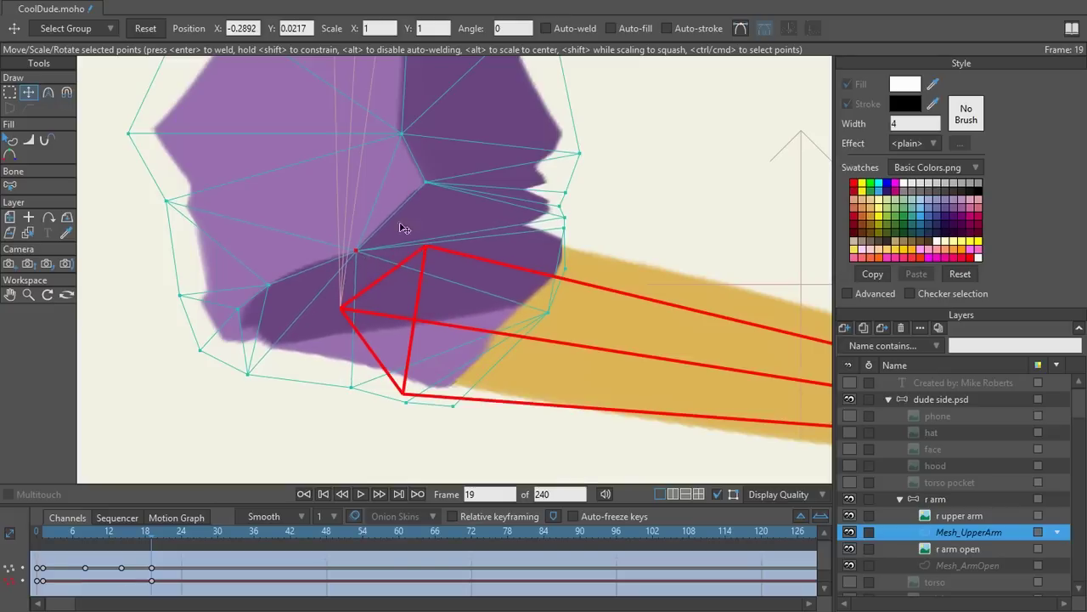
drag(418, 189, 408, 185)
Check the motion around frame 19 without overlays, and at frame 20 move the shadow-edge mesh point above the elbow joint down and back.
click(717, 493)
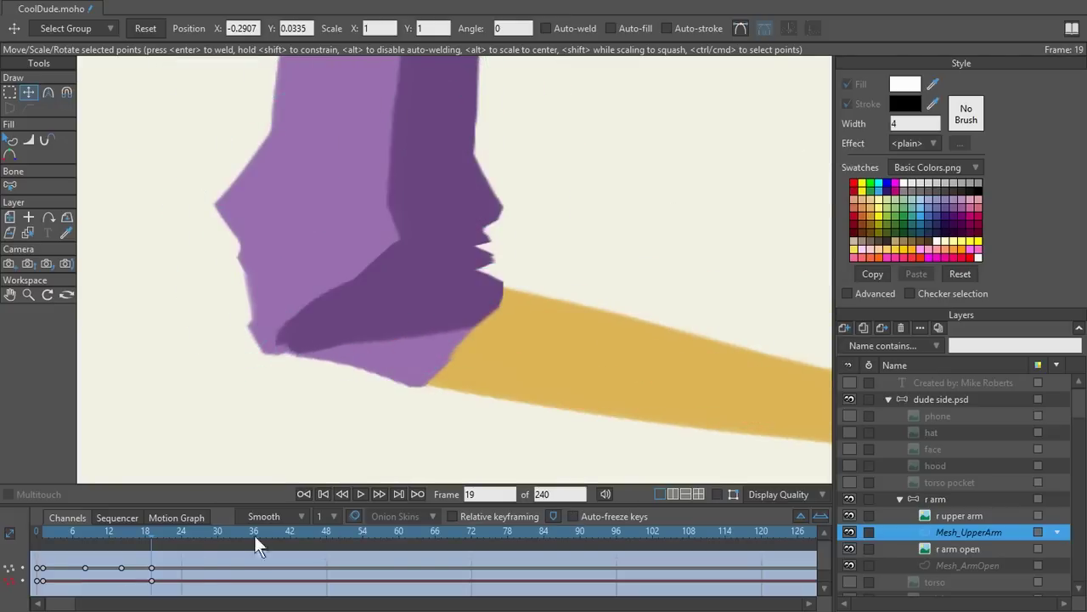
drag(147, 540, 157, 520)
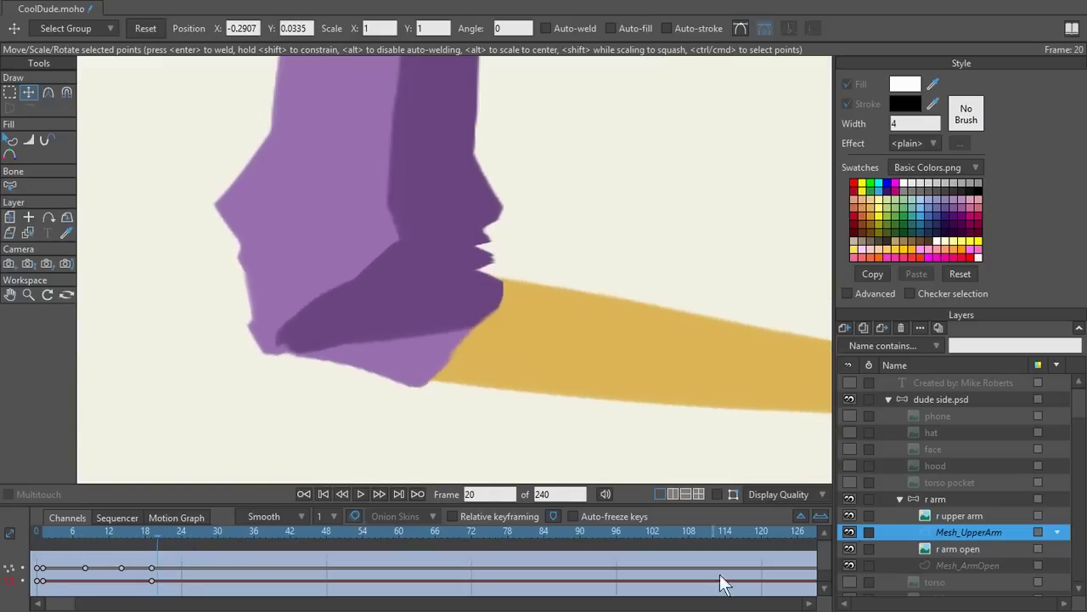
click(718, 494)
scroll(425, 414, up, 3)
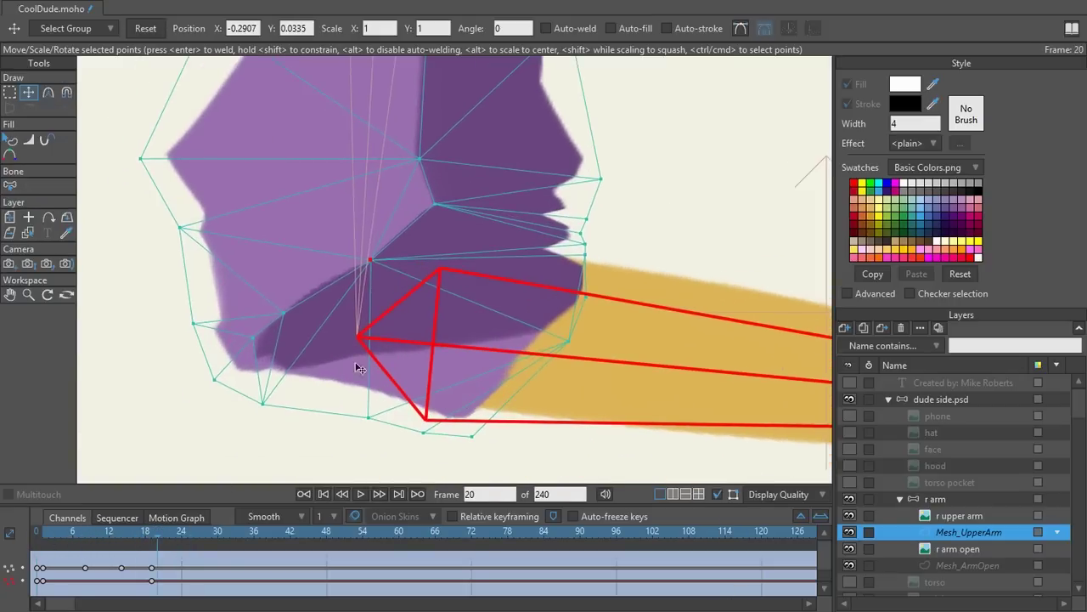
drag(360, 307, 357, 282)
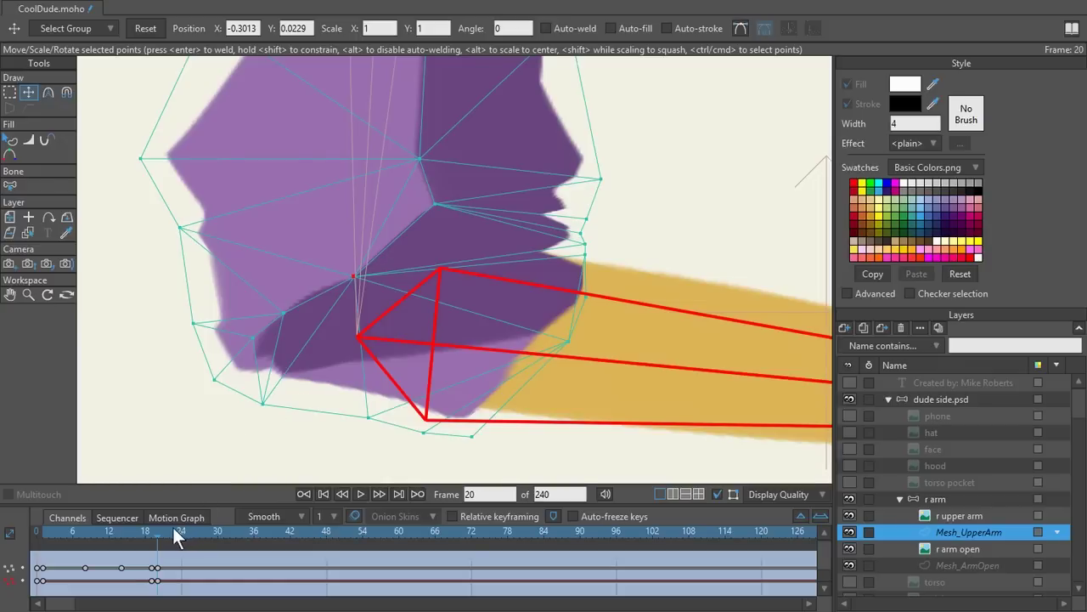
Undo the frame 20 point move, and at frame 24 raise the mesh points around the inner elbow crease together as a group.
key(ctrl+z)
drag(151, 535, 182, 535)
scroll(425, 273, up, 3)
drag(421, 269, 396, 322)
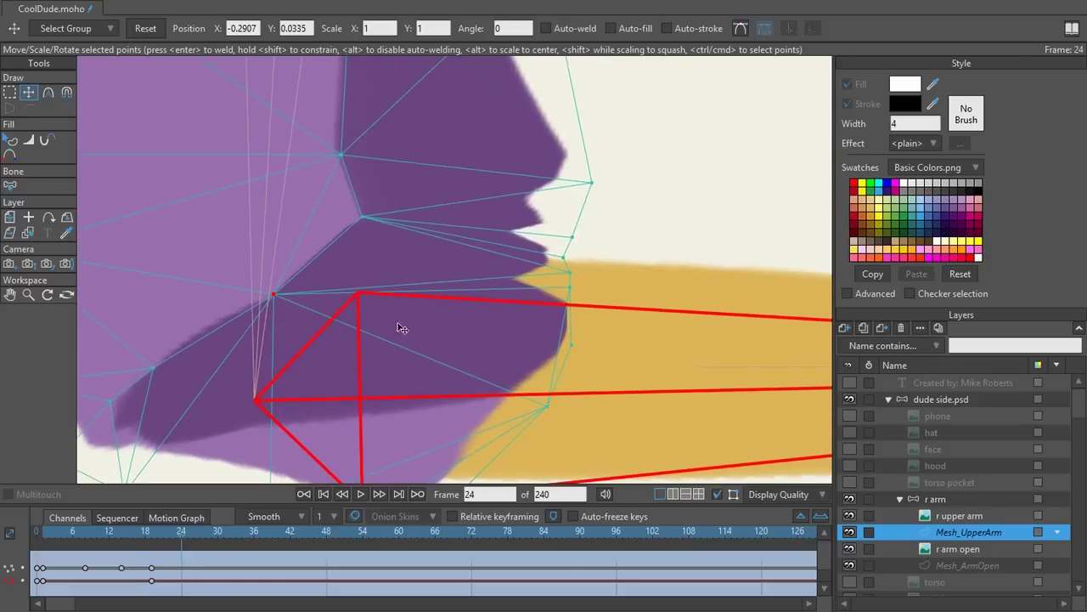
scroll(390, 259, down, 2)
drag(378, 206, 377, 236)
key(g)
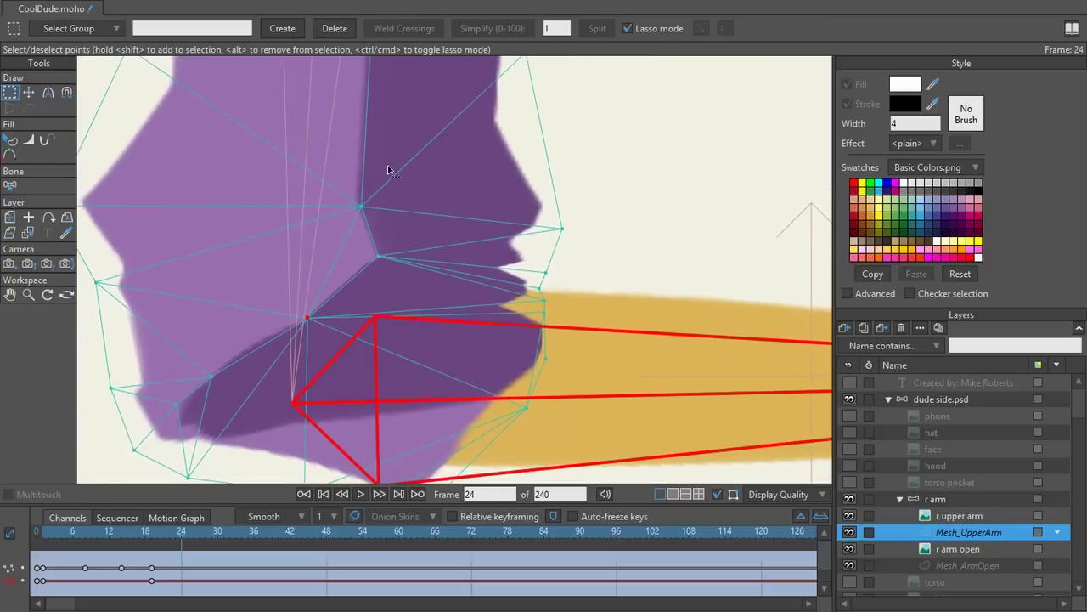
drag(466, 174, 364, 182)
key(t)
drag(485, 263, 487, 227)
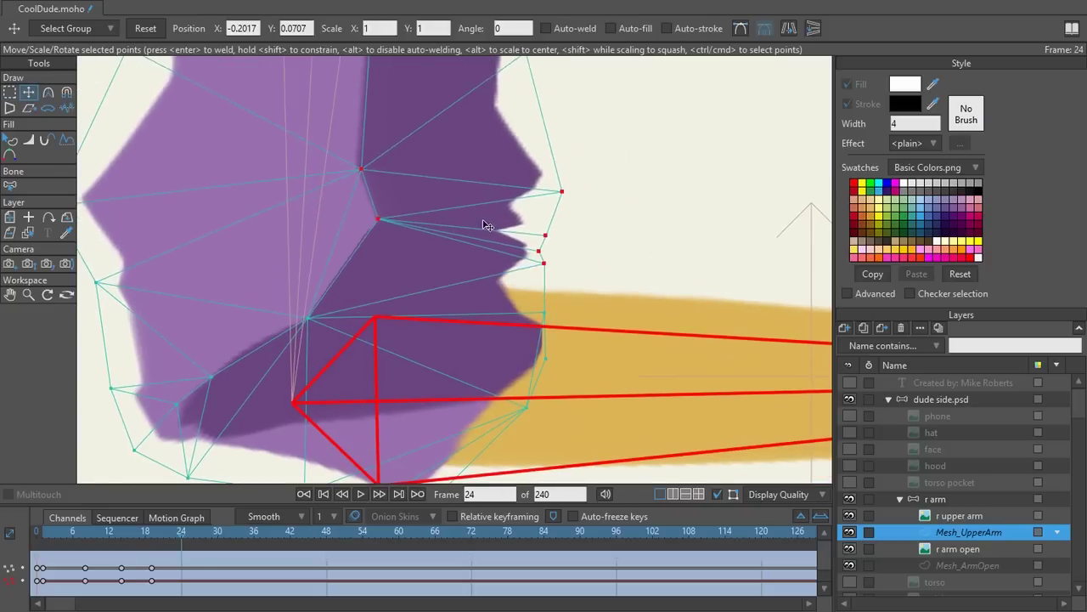
At frame 24, raise the remaining inner elbow and cuff mesh points individually and reposition the points along the underside of the elbow.
drag(543, 314, 541, 259)
drag(545, 357, 537, 312)
drag(528, 410, 527, 361)
drag(519, 388, 519, 244)
drag(425, 383, 450, 359)
drag(371, 382, 411, 347)
drag(358, 387, 358, 392)
drag(307, 356, 334, 348)
scroll(434, 383, down, 3)
scroll(476, 229, up, 2)
Refine the individual crease points on the inner elbow at frame 24 so the sleeve folds sit closer together above the forearm.
drag(487, 297, 476, 320)
drag(393, 423, 333, 422)
click(404, 430)
scroll(352, 304, down, 3)
scroll(522, 230, up, 2)
drag(522, 230, 533, 206)
drag(527, 222, 532, 207)
scroll(434, 230, down, 3)
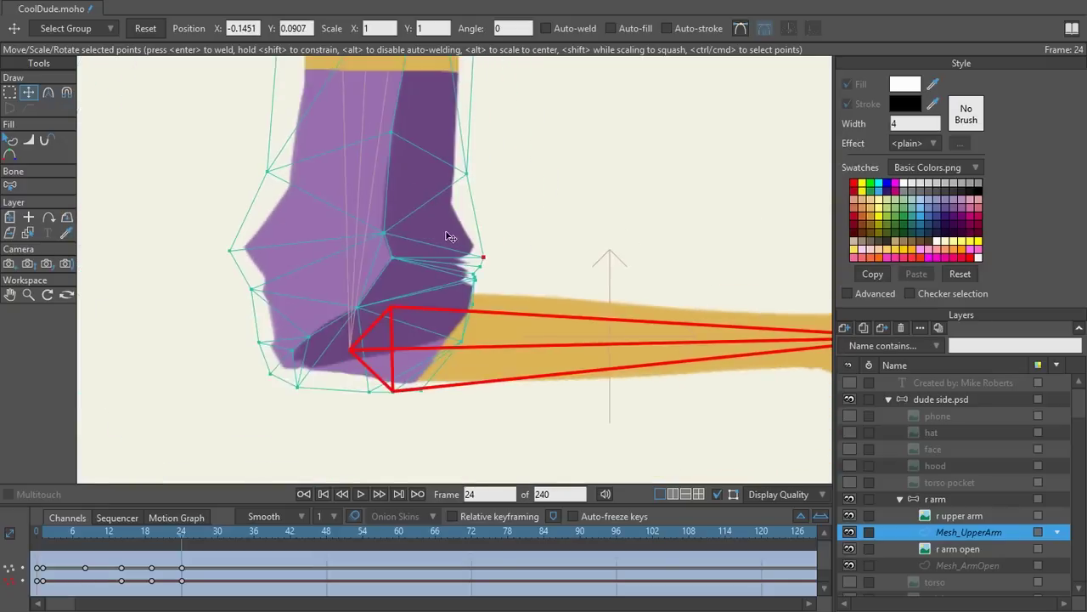
scroll(416, 240, up, 1)
Compare frames 19 and 24, pull the shadow-edge mesh point above the elbow back at frame 24, and review the bend without overlays.
drag(177, 533, 150, 546)
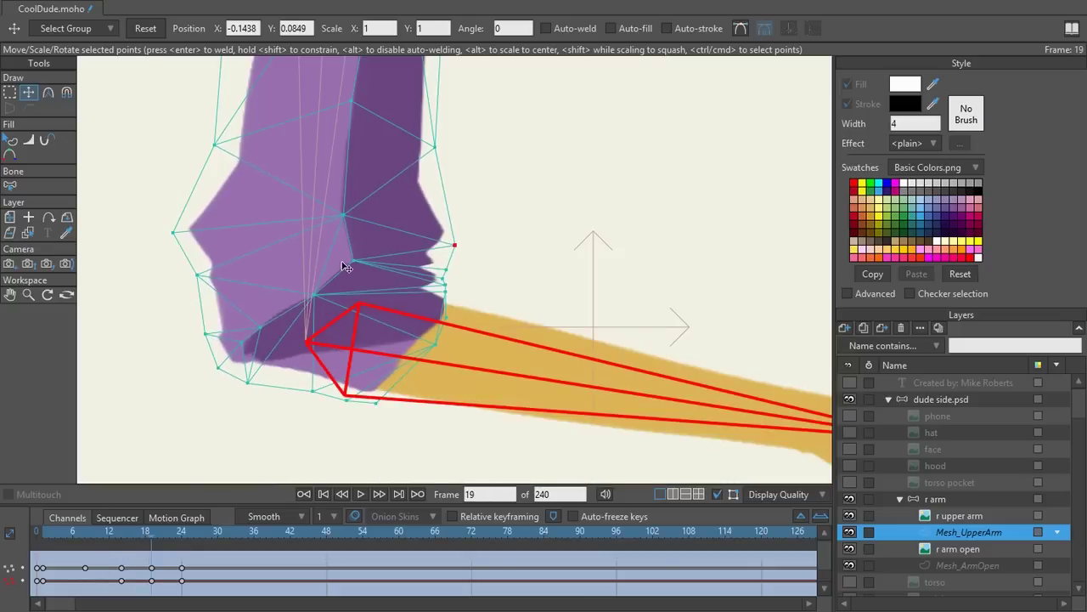
drag(151, 541, 183, 536)
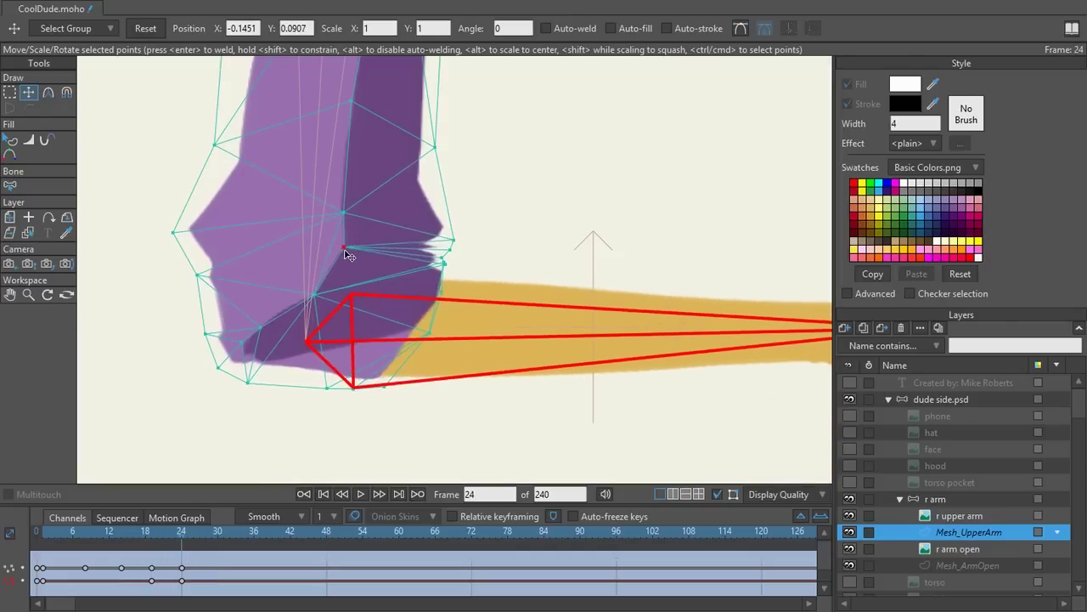
drag(182, 529, 36, 531)
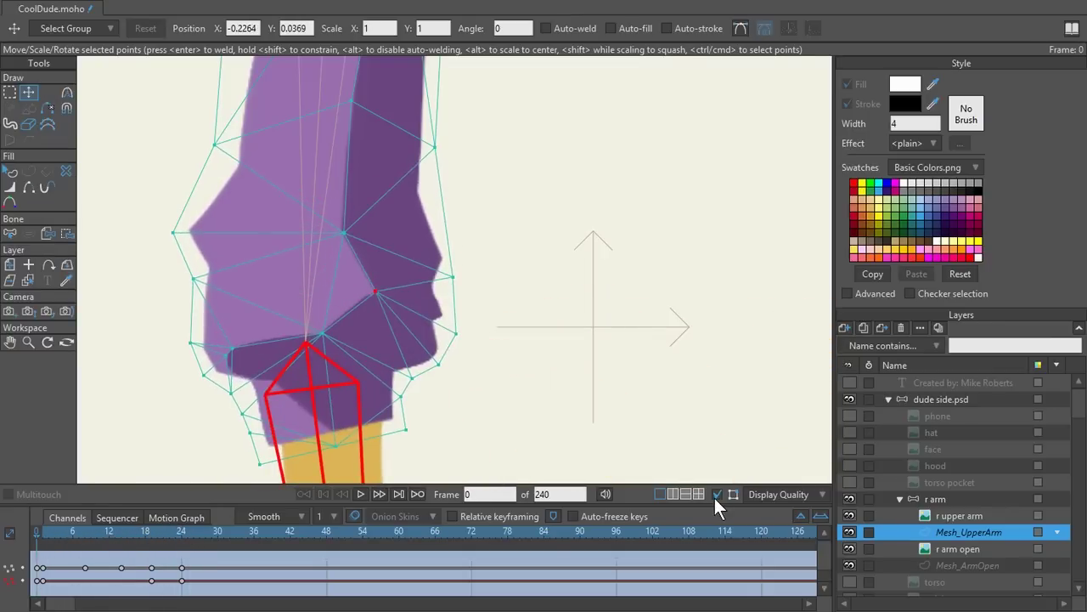
click(717, 494)
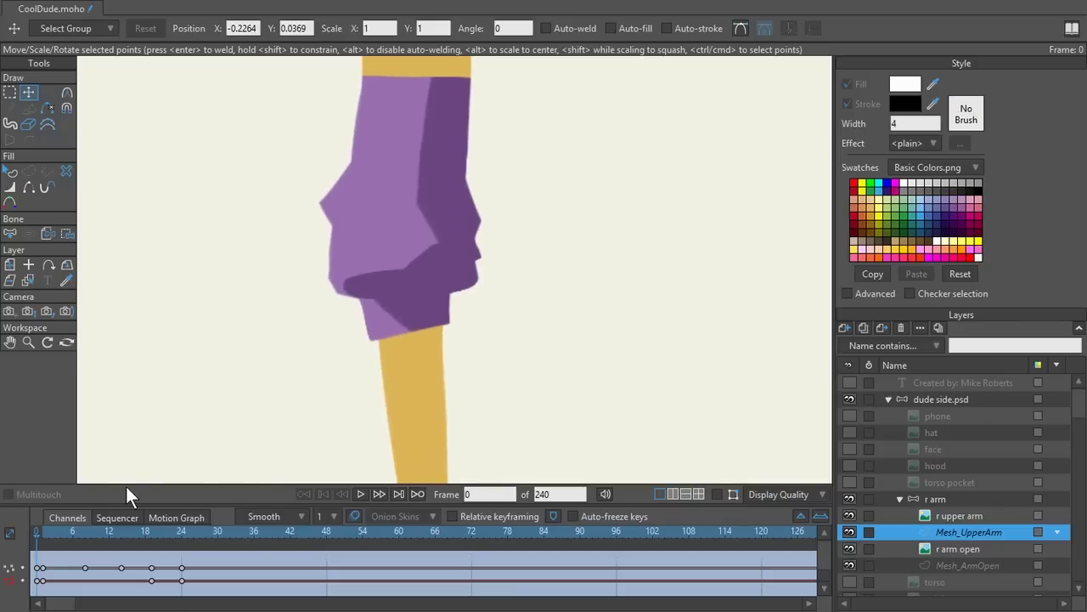
mouse_move(45, 534)
mouse_down()
mouse_move(223, 530)
mouse_move(97, 532)
mouse_move(209, 521)
mouse_move(41, 532)
mouse_up()
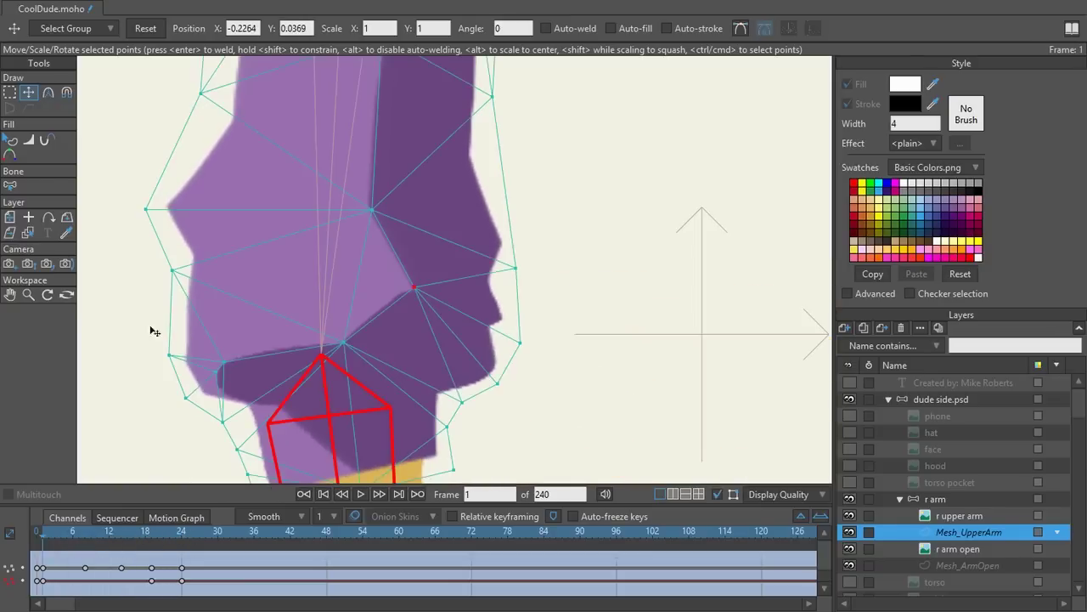
At frame 24, pull the outermost mesh point on the back of the sleeve inward and play the action from the start.
click(147, 210)
drag(39, 533, 188, 534)
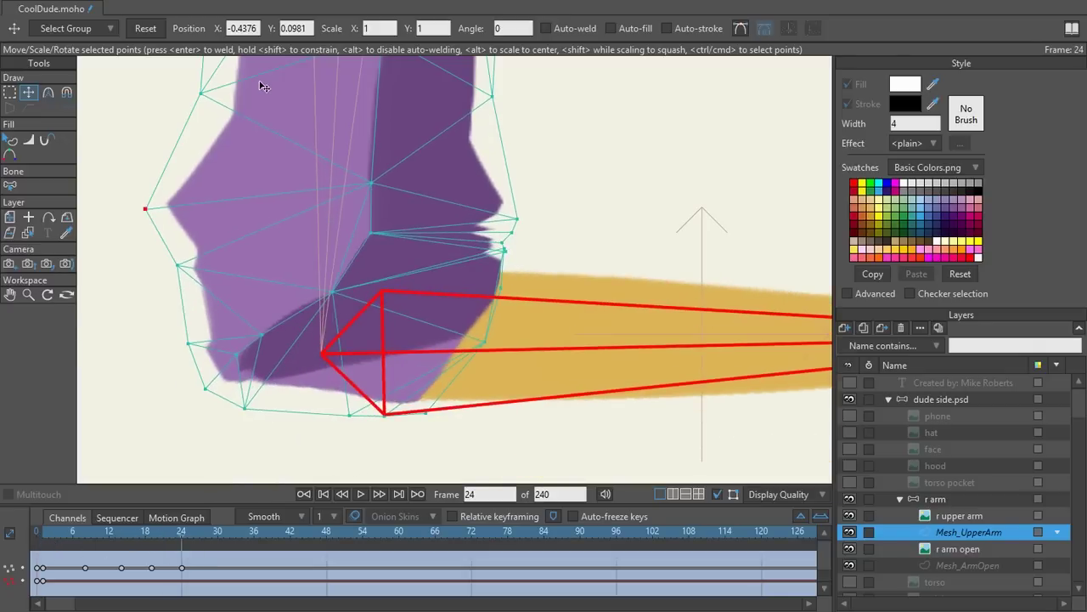
drag(149, 214, 182, 210)
drag(185, 533, 37, 550)
key(space)
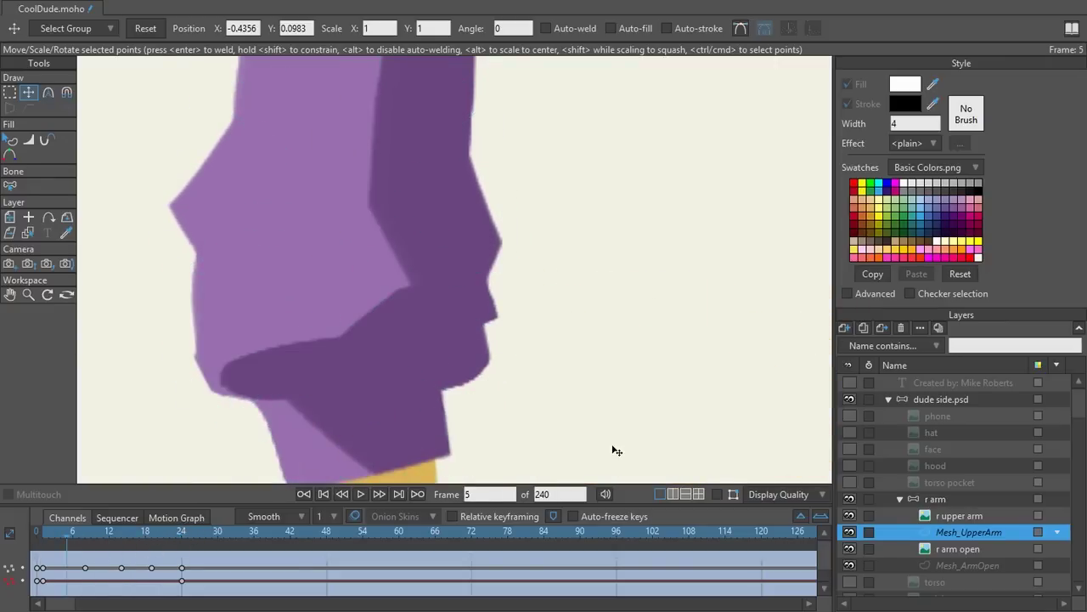
Switch from the B32 action back to the Mainline, then select the dude side.psd bone layer and collapse it.
key(ctrl+shift+a)
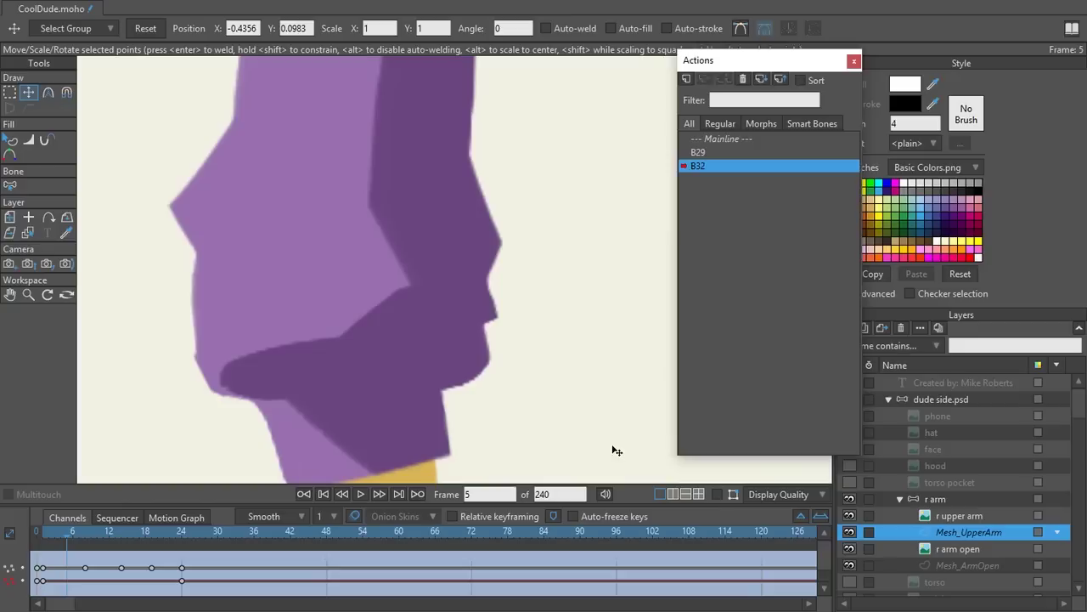
double_click(735, 139)
click(853, 62)
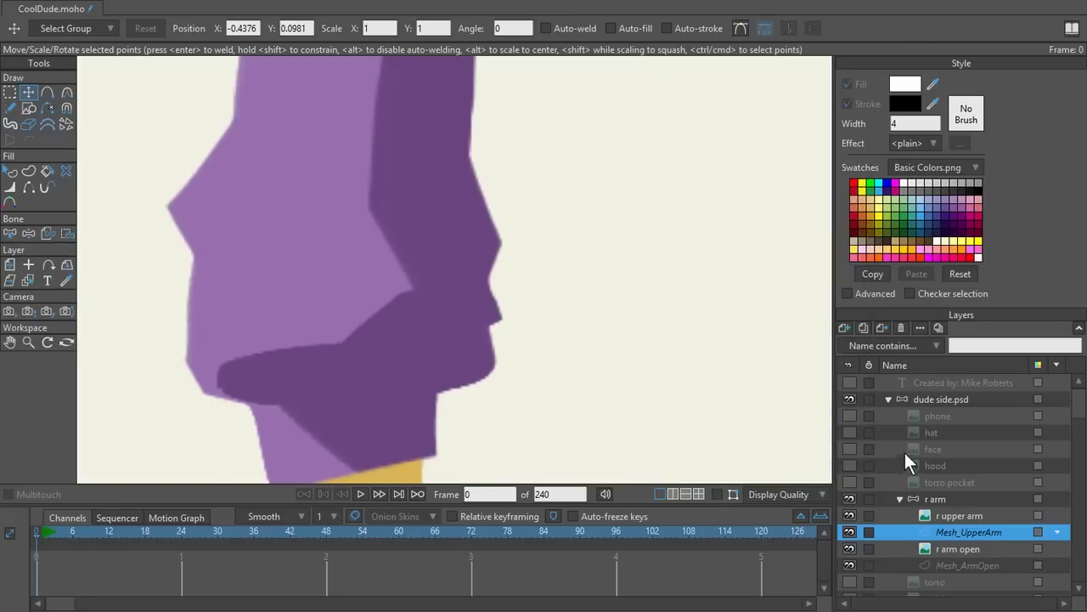
click(935, 398)
click(890, 399)
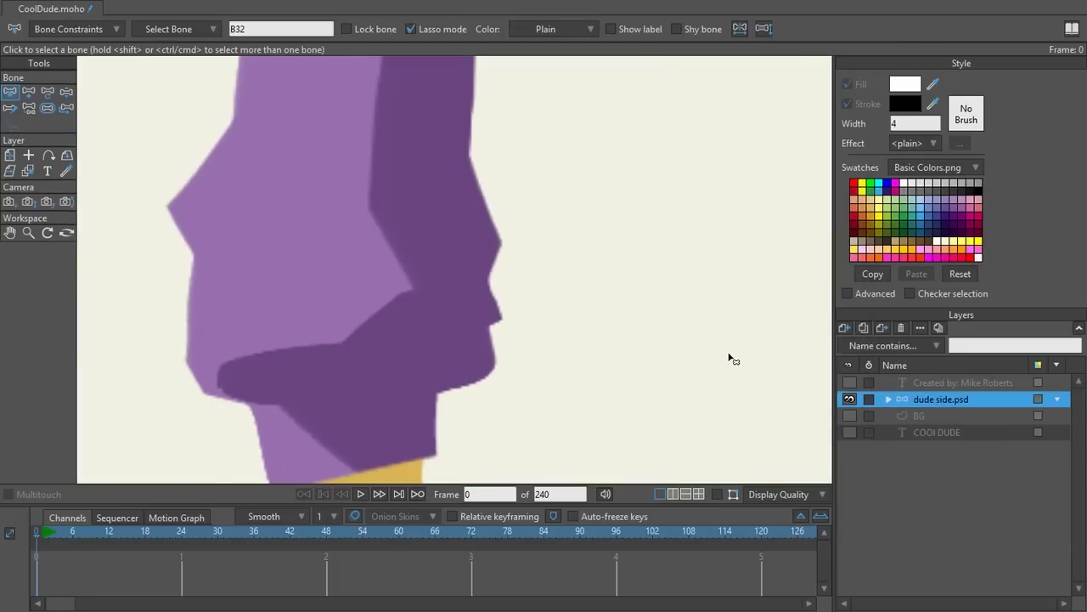
Show the bone overlays and test the elbow bend at frame 0 by swinging the forearm bone with Manipulate Bones.
scroll(728, 357, down, 4)
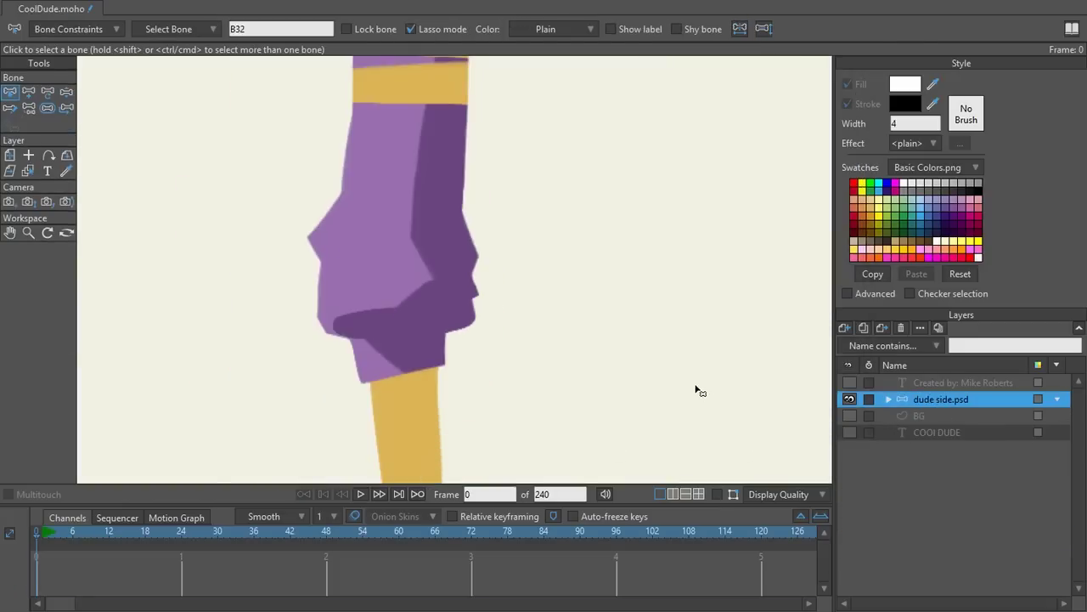
click(717, 495)
key(z)
drag(427, 387, 518, 316)
scroll(440, 328, up, 4)
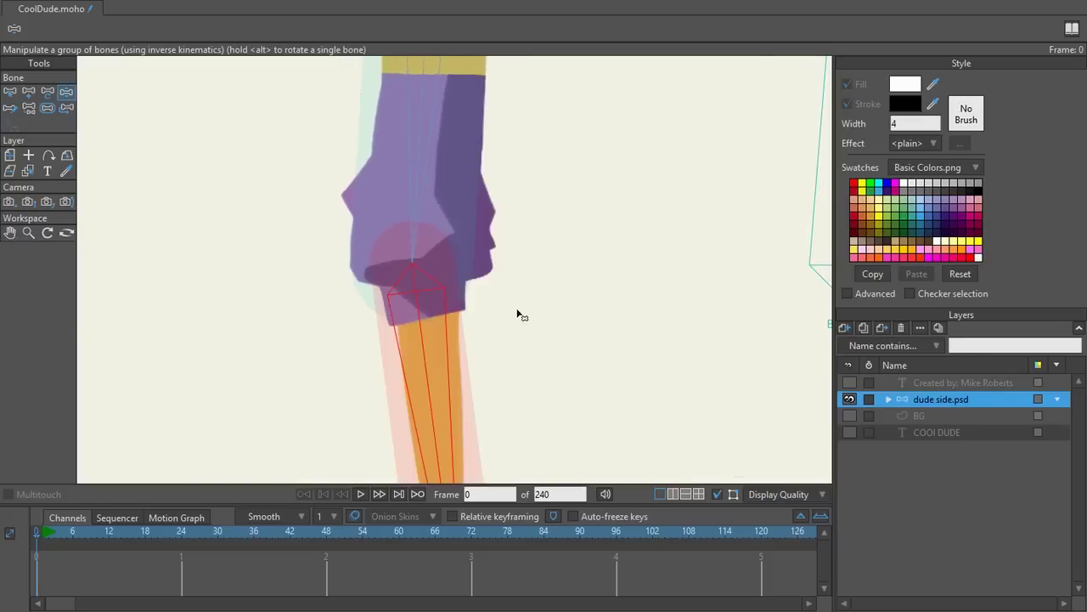
scroll(518, 316, down, 2)
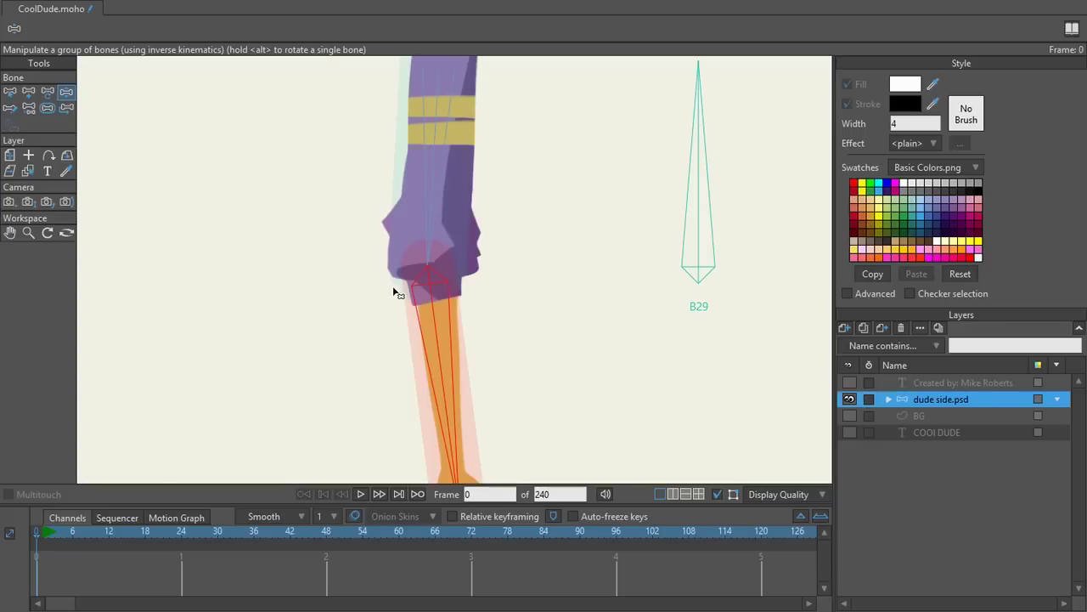
At frame 1 of the mainline, bend the forearm bone forward and upward to test the sleeve's deformation, including a render preview.
click(40, 533)
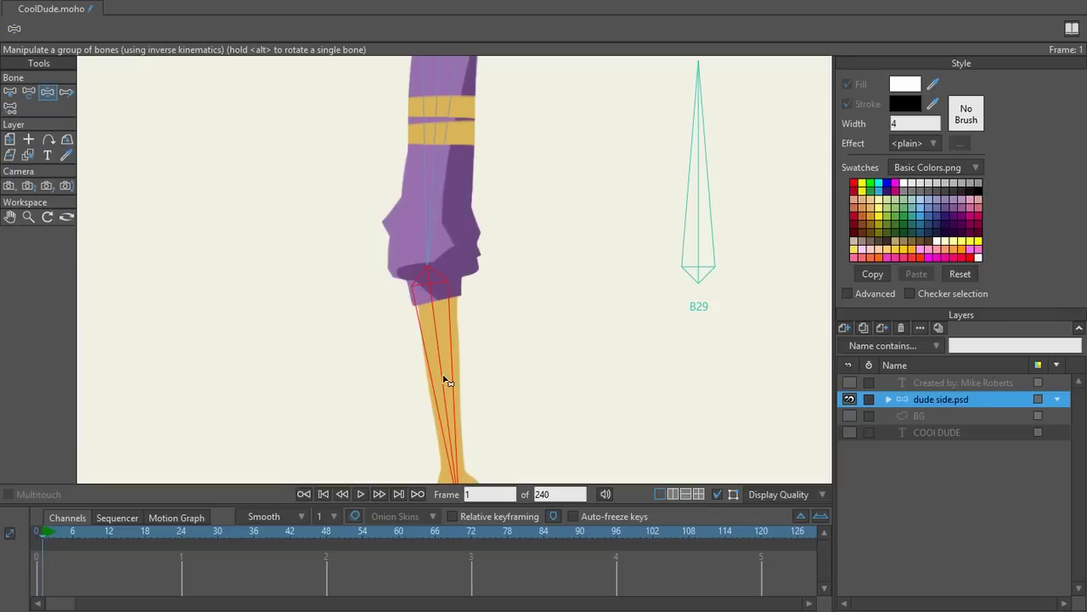
drag(444, 384, 545, 294)
key(ctrl+r)
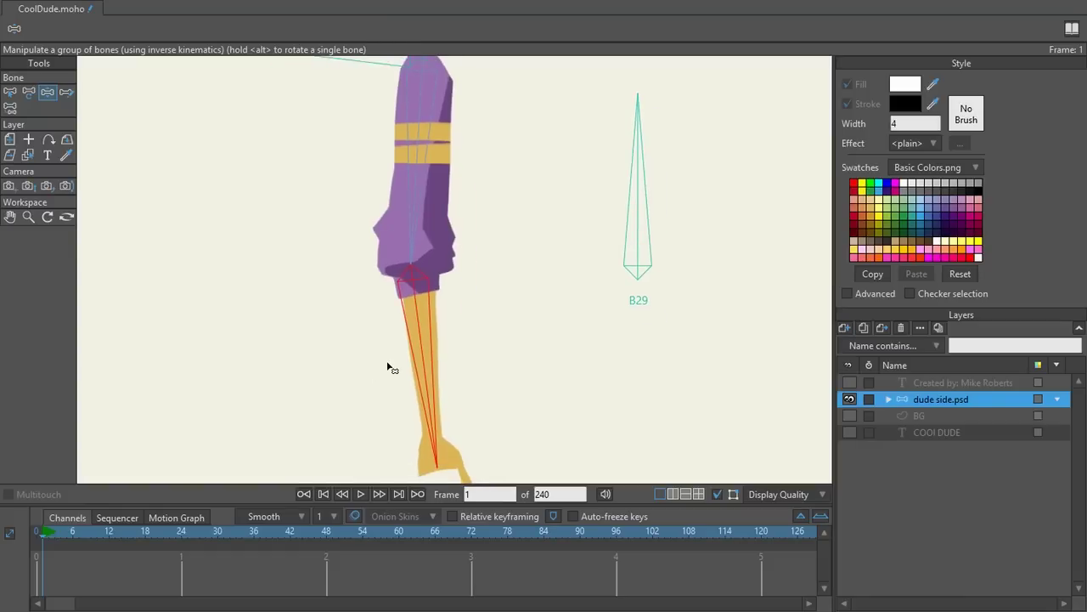
drag(427, 363, 475, 263)
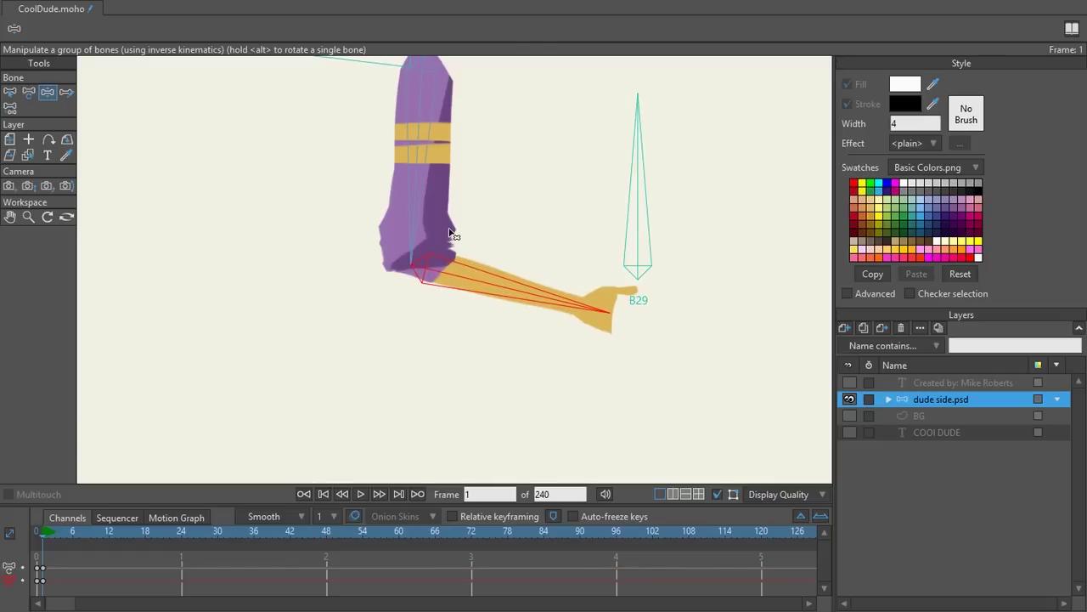